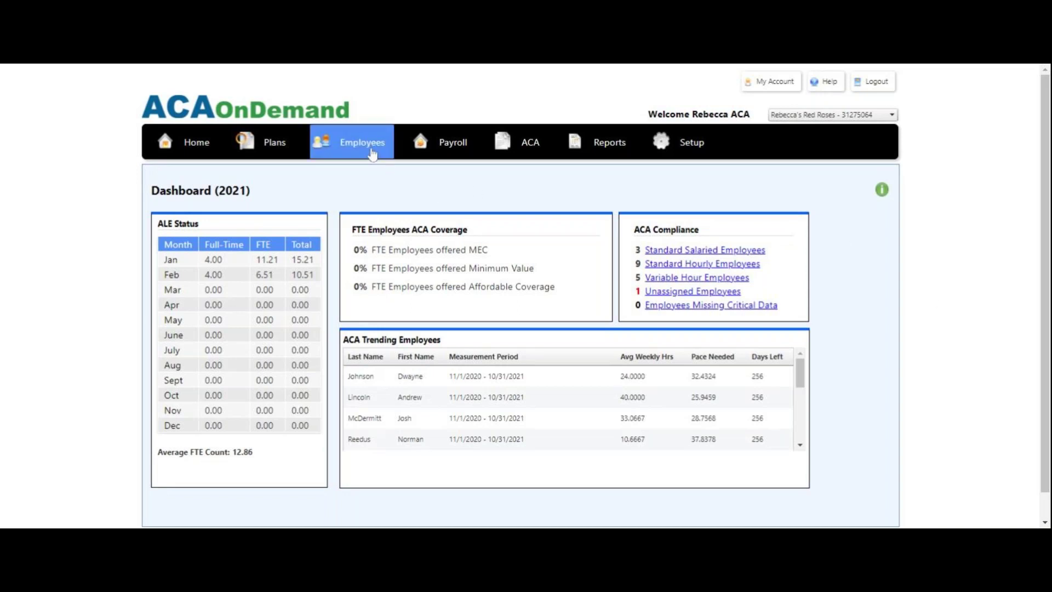
Open the Employee Setup list to review the employees' types, pay types and ACA statuses
{"action": "mouse_move", "coordinate": [372, 154]}
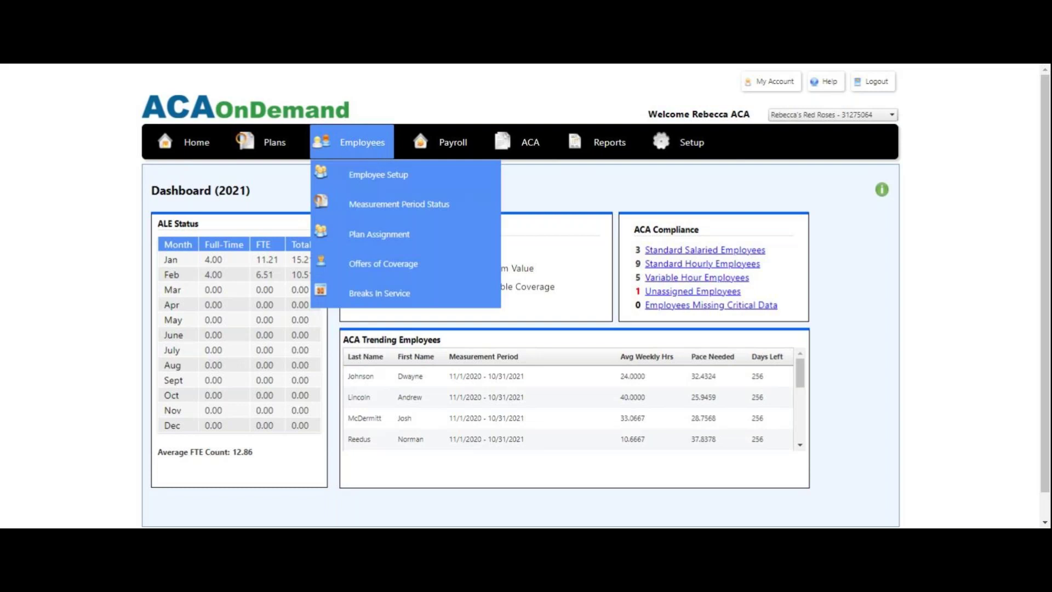
{"action": "left_click", "coordinate": [363, 178]}
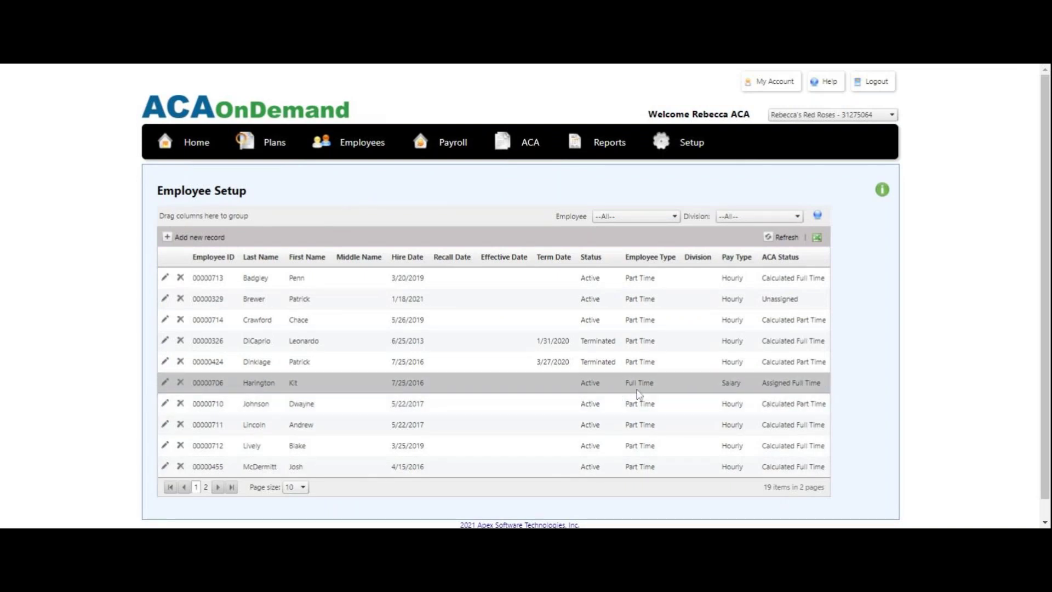
Open the Payroll Viewer and filter the payroll records to the second-to-last employee in the employee list
{"action": "left_click", "coordinate": [455, 155]}
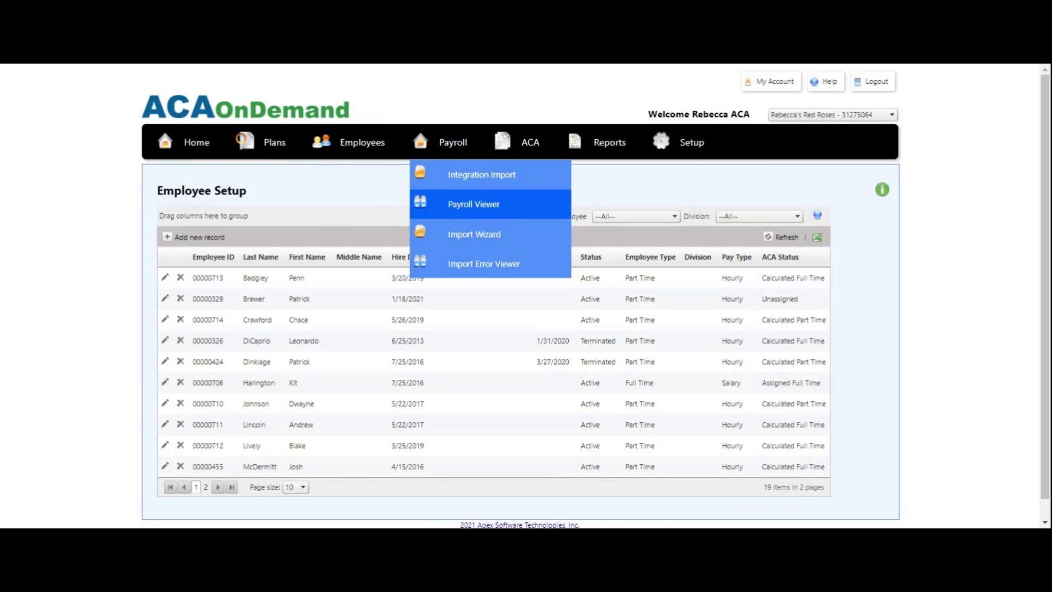
{"action": "left_click", "coordinate": [474, 203]}
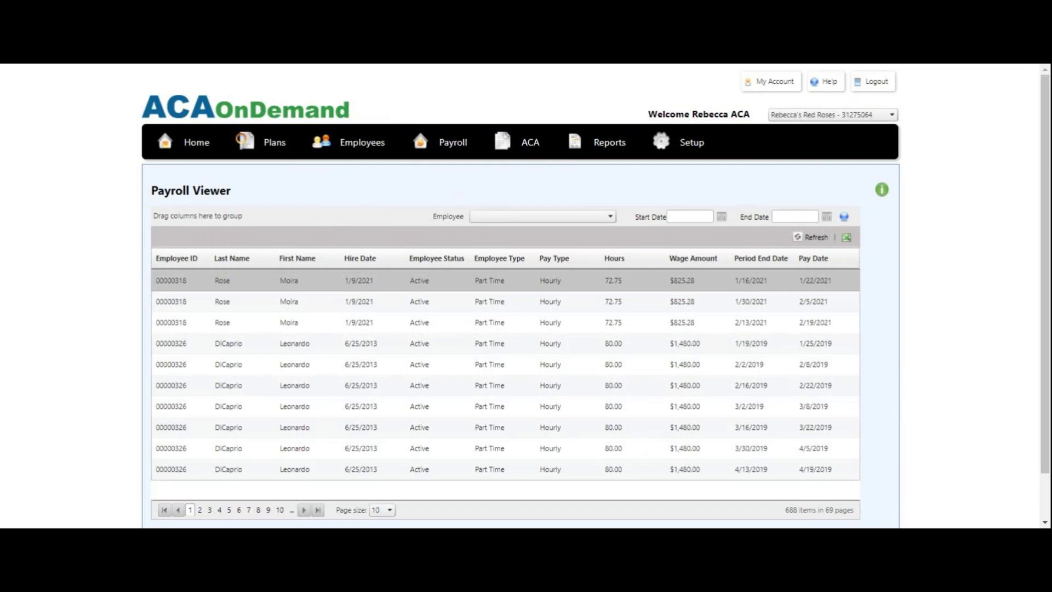
{"action": "left_click", "coordinate": [611, 217]}
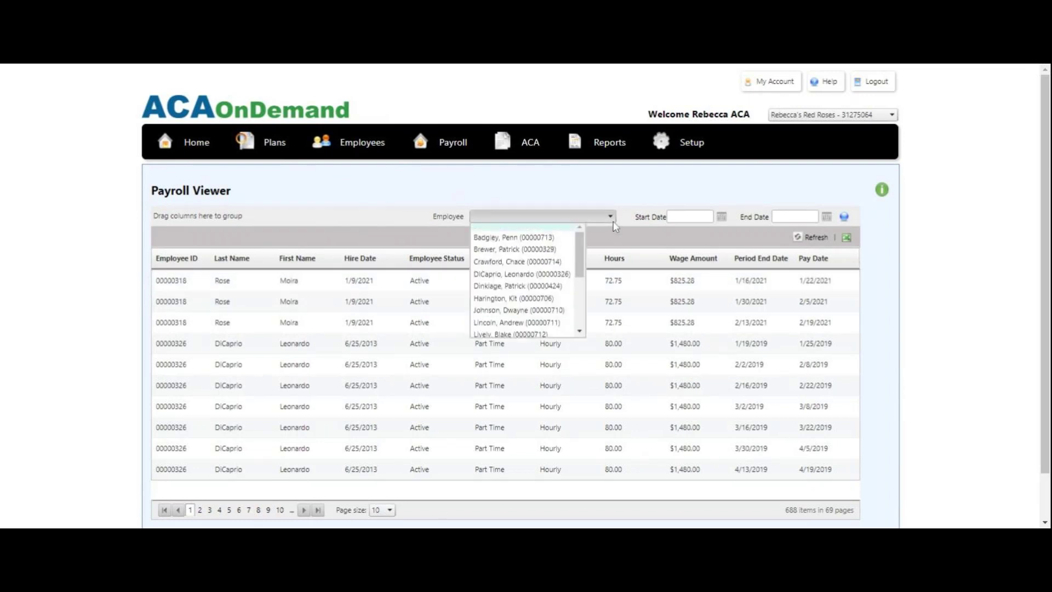
{"action": "left_click_drag", "start_coordinate": [580, 245], "coordinate": [585, 332]}
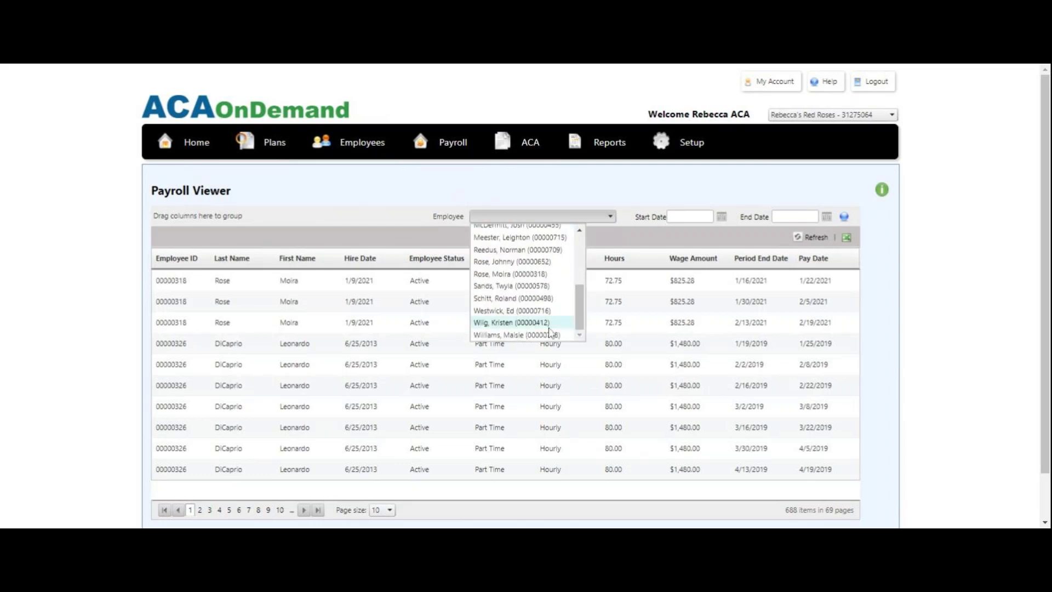
{"action": "left_click", "coordinate": [508, 323]}
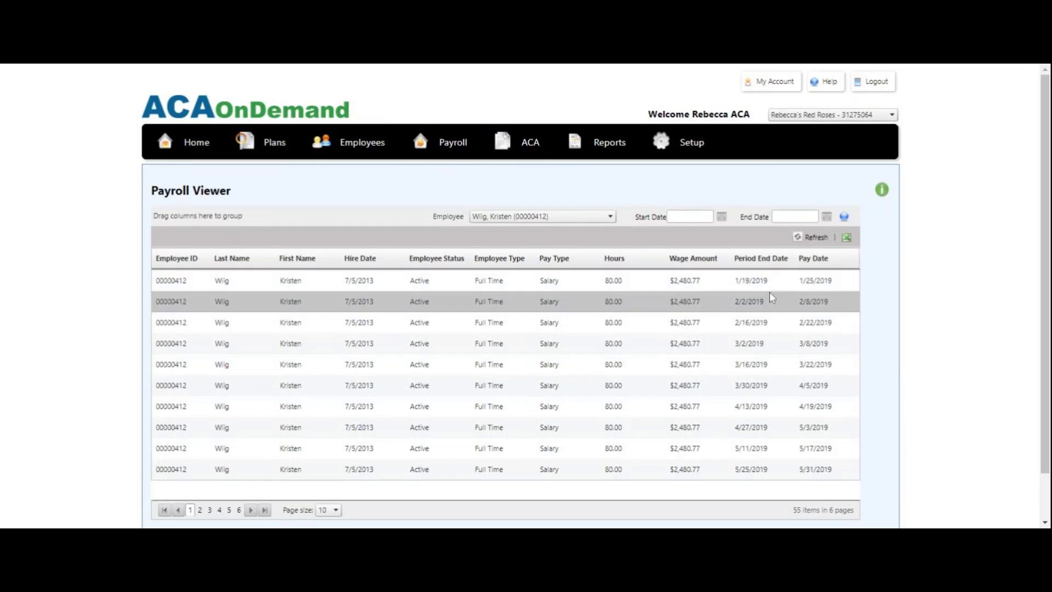
Show 100 payroll records per page and review the employee's hours, wages and pay dates through the most recent entries
{"action": "scroll", "coordinate": [774, 339], "scroll_direction": "down", "scroll_amount": 1}
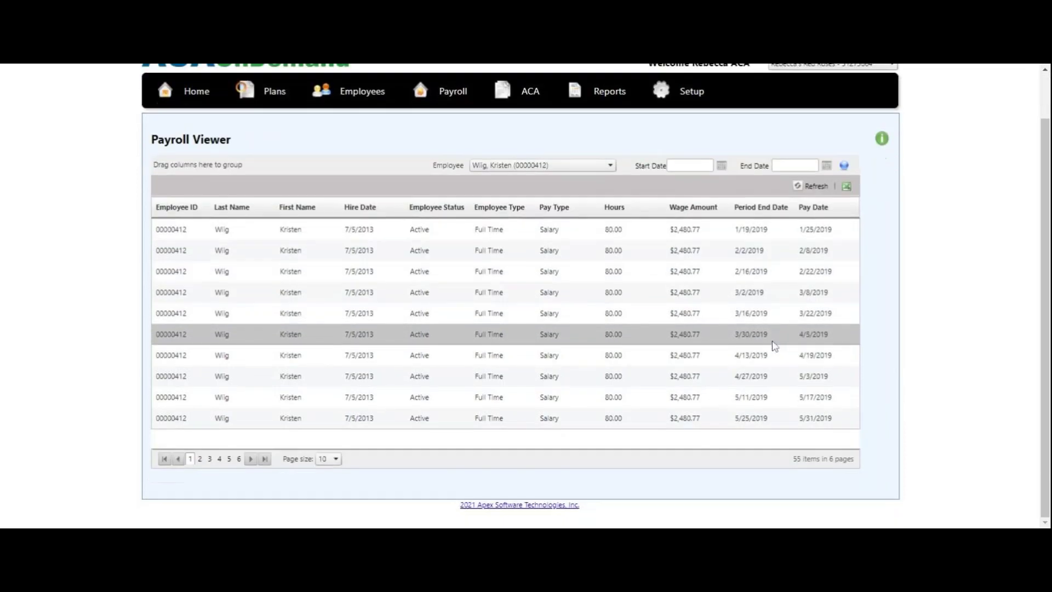
{"action": "left_click", "coordinate": [337, 461]}
{"action": "left_click", "coordinate": [328, 444]}
{"action": "scroll", "coordinate": [704, 387], "scroll_direction": "down", "scroll_amount": 10}
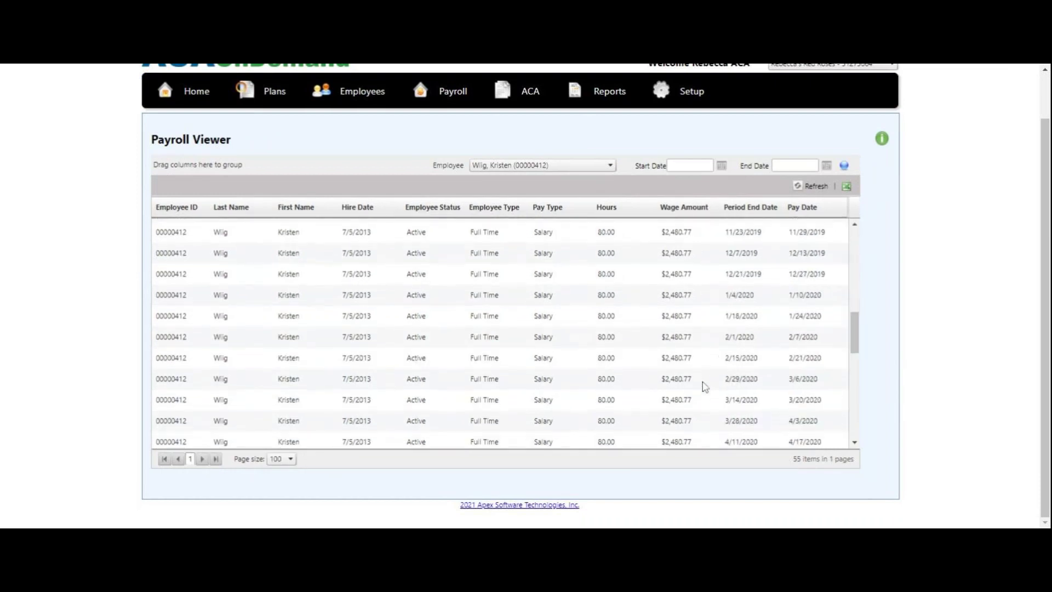
{"action": "scroll", "coordinate": [705, 387], "scroll_direction": "down", "scroll_amount": 5}
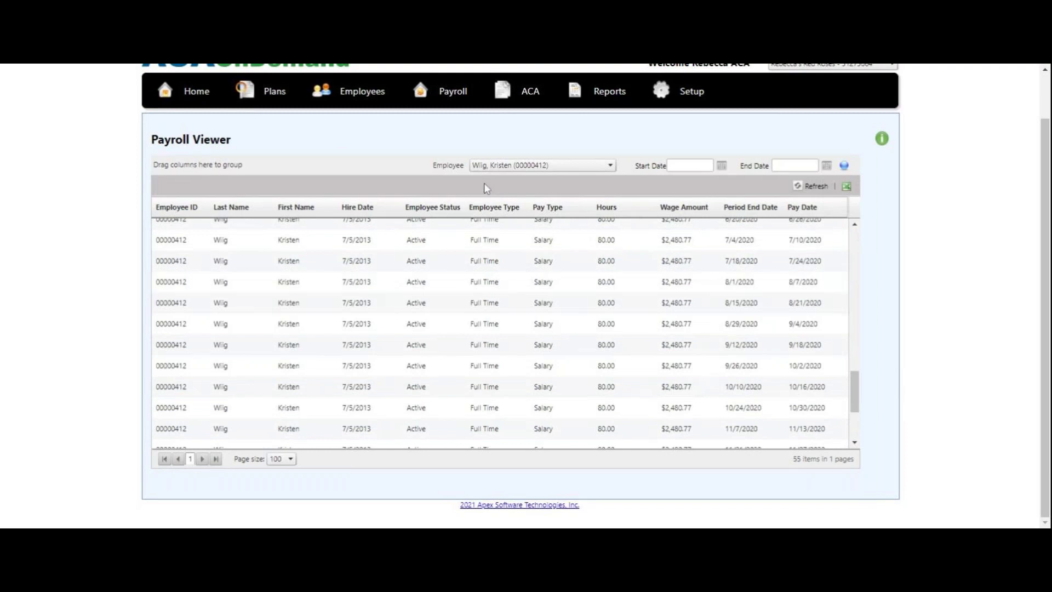
{"action": "left_click", "coordinate": [690, 165]}
{"action": "scroll", "coordinate": [758, 296], "scroll_direction": "down", "scroll_amount": 3}
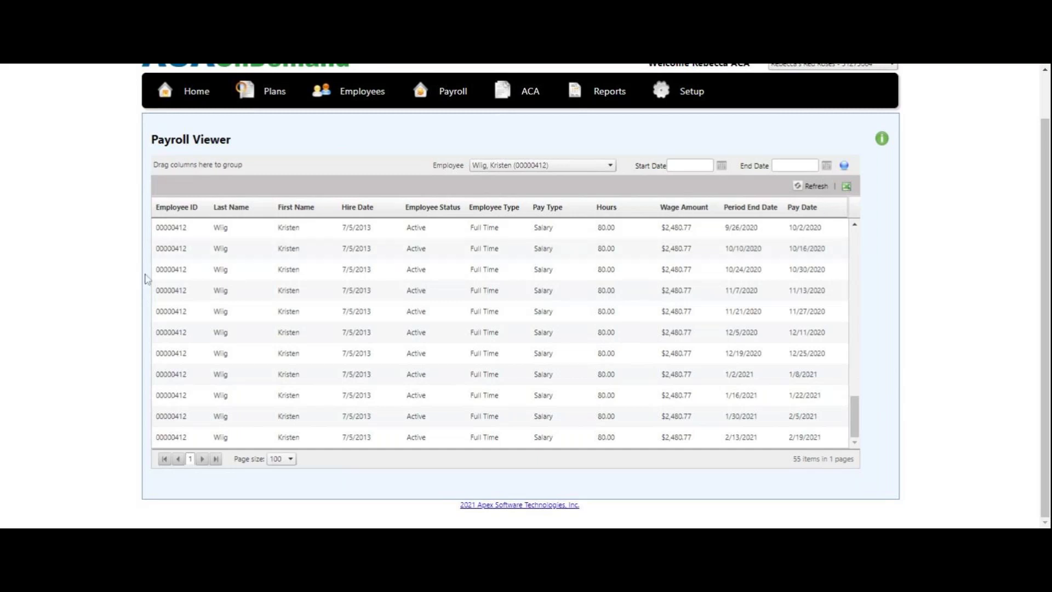
{"action": "scroll", "coordinate": [132, 282], "scroll_direction": "up", "scroll_amount": 1}
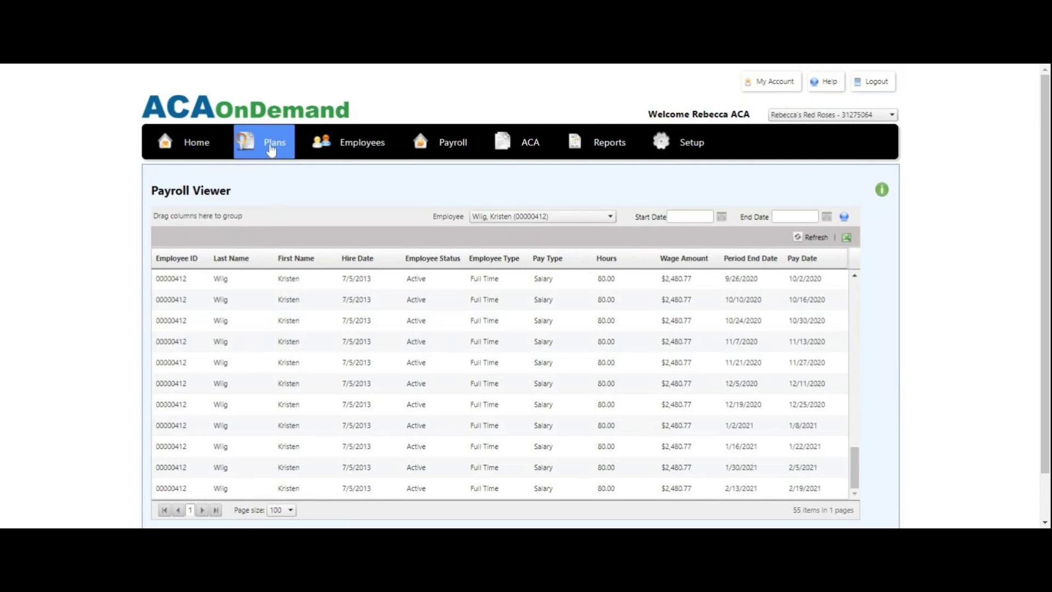
Open the health plans list and examine the plan information of the 2020 Bronze plan
{"action": "mouse_move", "coordinate": [271, 150]}
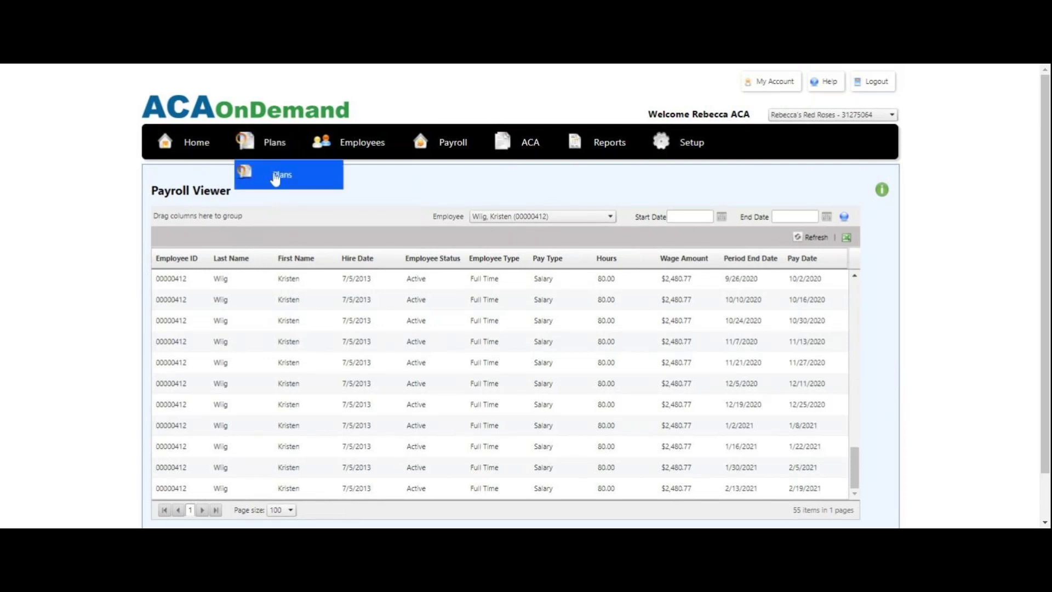
{"action": "left_click", "coordinate": [275, 176]}
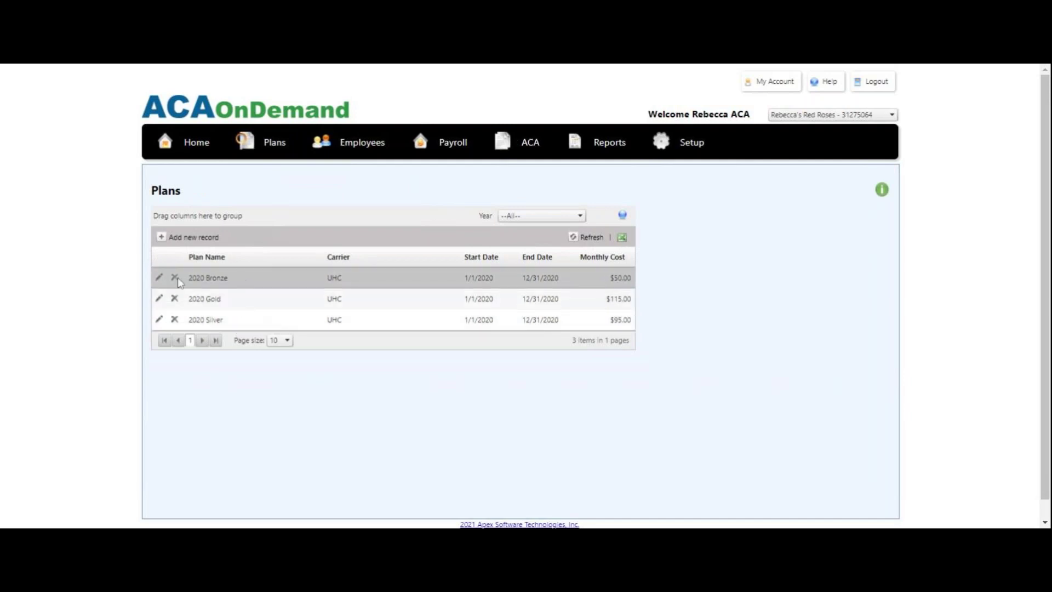
{"action": "left_click", "coordinate": [159, 278]}
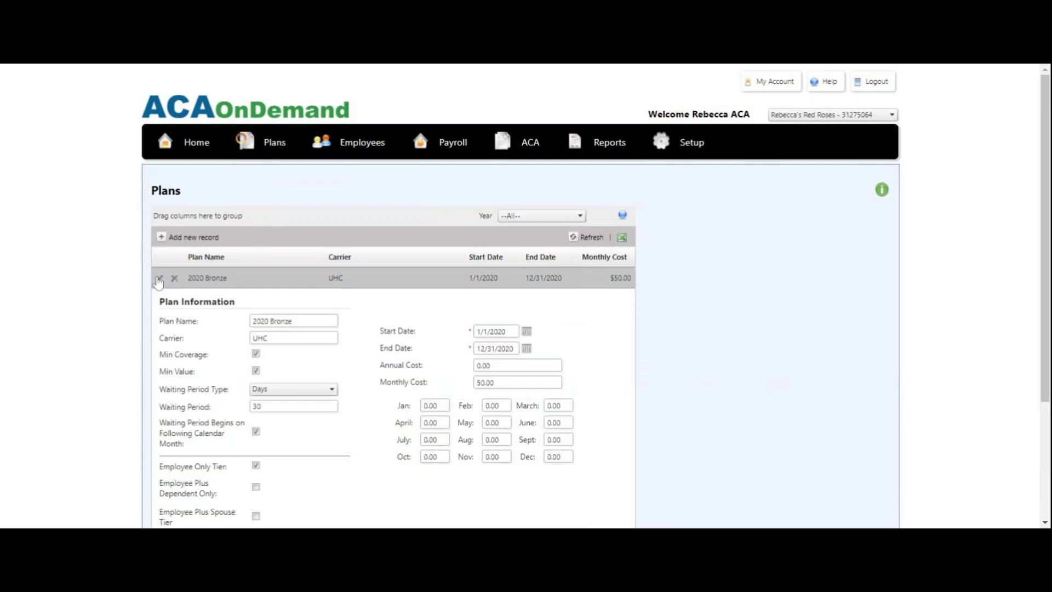
{"action": "scroll", "coordinate": [109, 316], "scroll_direction": "down", "scroll_amount": 2}
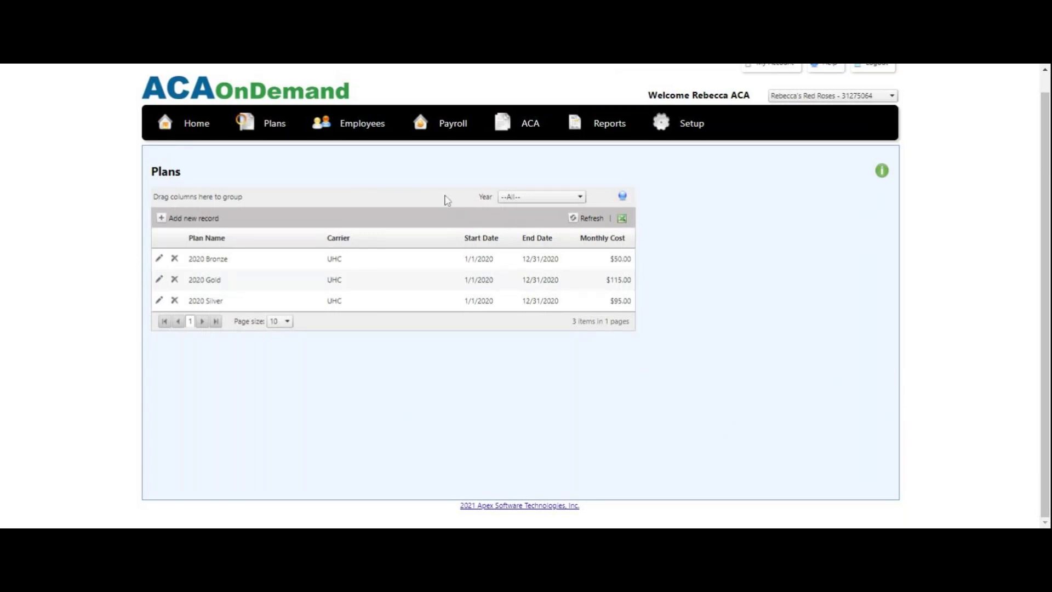
Close the plan details and open Offers of Coverage to review each employee's plan, offer date, outcome and enrolled date
{"action": "left_click", "coordinate": [366, 126]}
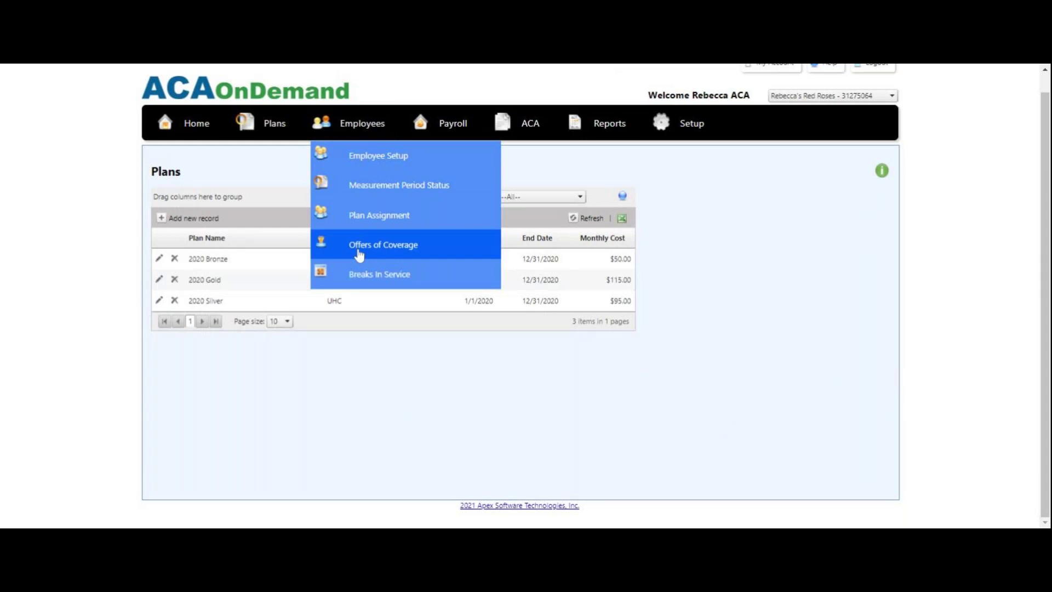
{"action": "left_click", "coordinate": [359, 253]}
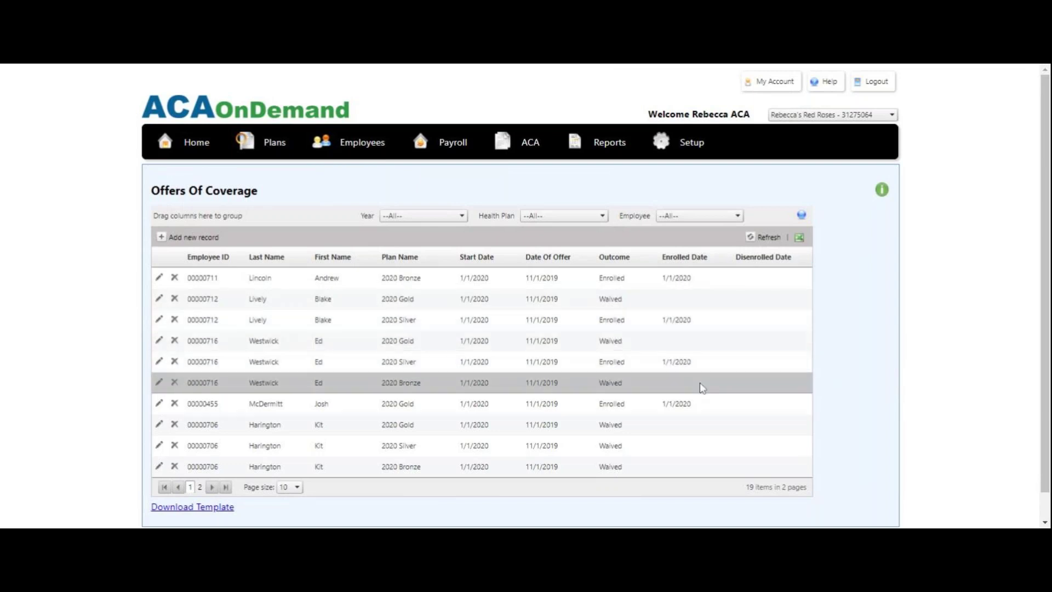
{"action": "left_click", "coordinate": [799, 239]}
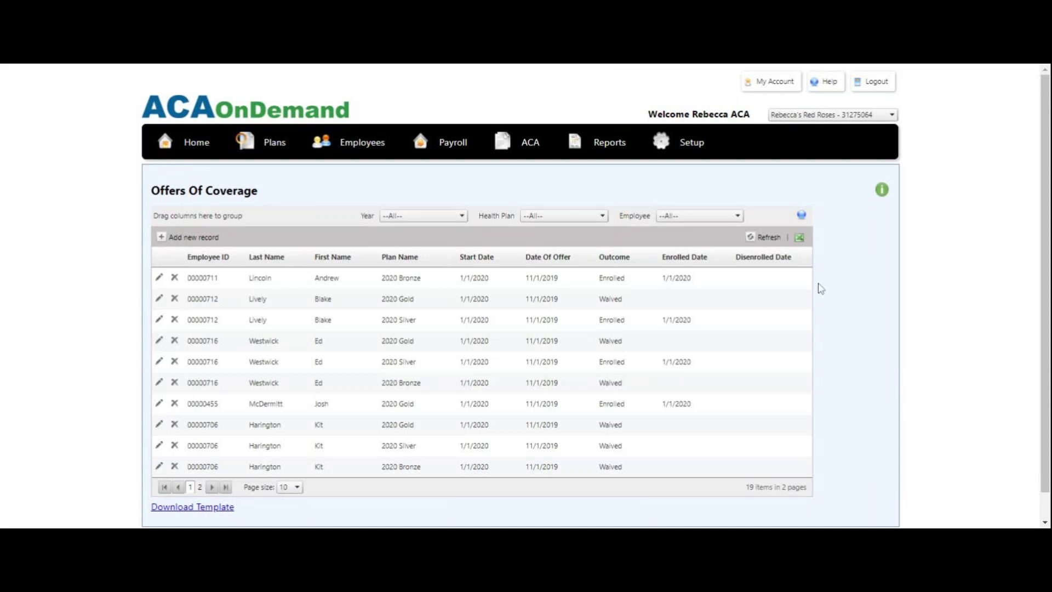
{"action": "scroll", "coordinate": [816, 289], "scroll_direction": "down", "scroll_amount": 1}
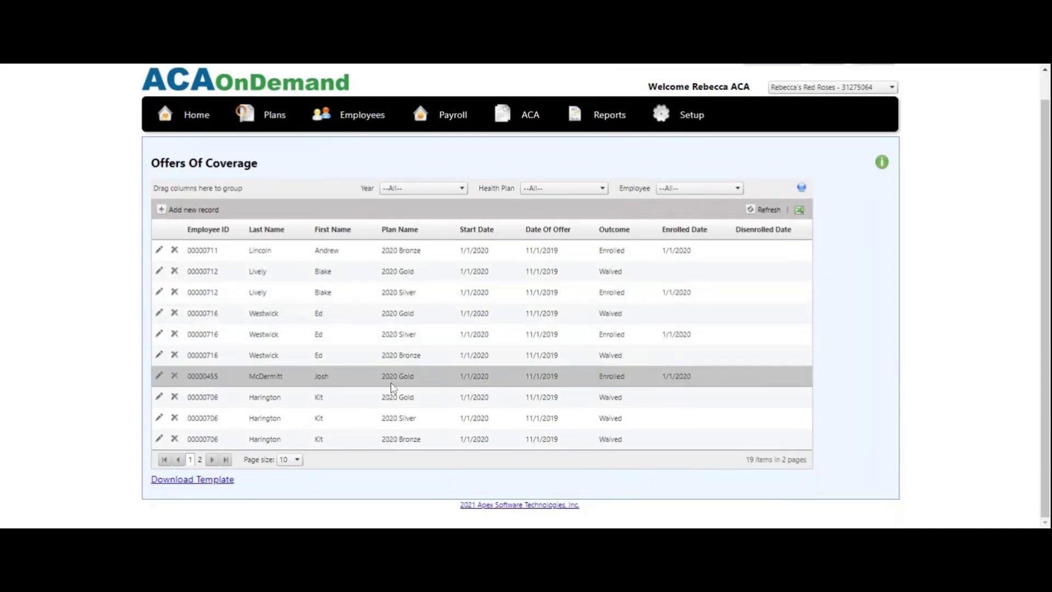
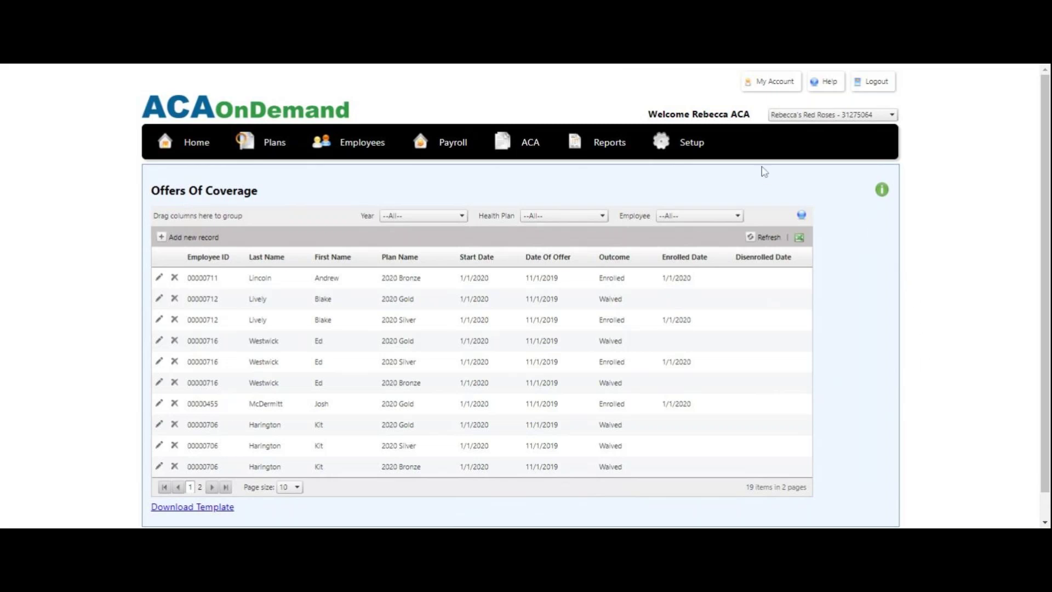
Open the Breaks In Service company setup, inspect the name and date fields of a new break record, and cancel it
{"action": "left_click", "coordinate": [684, 155]}
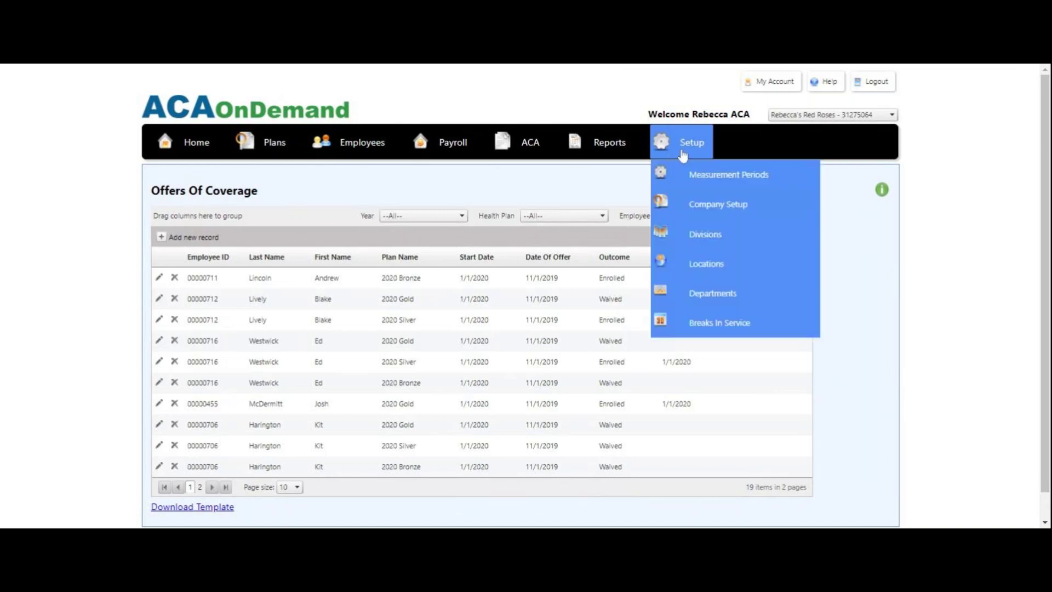
{"action": "left_click", "coordinate": [731, 326]}
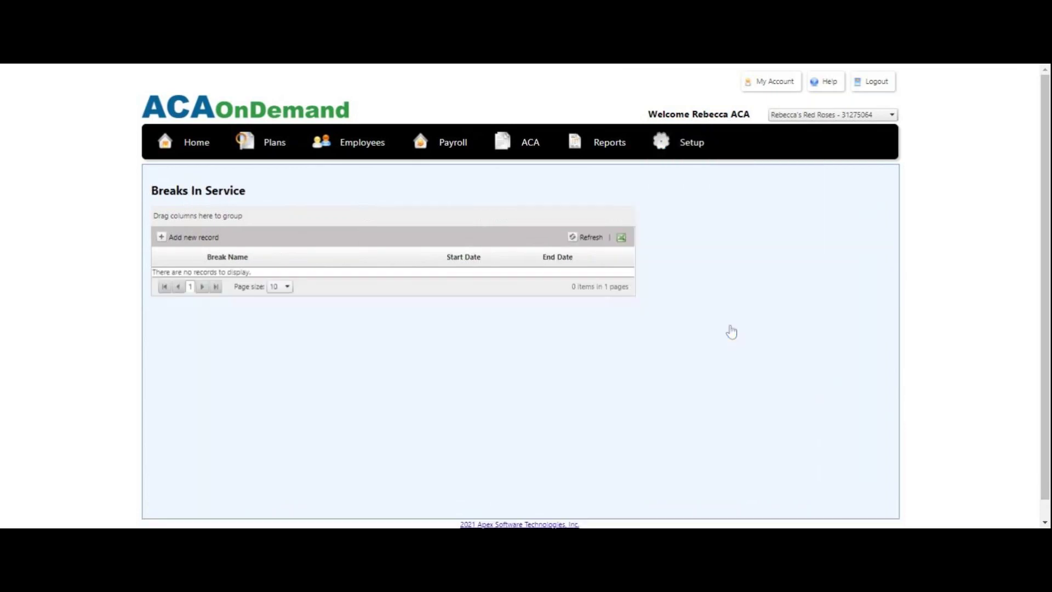
{"action": "left_click", "coordinate": [166, 239]}
{"action": "left_click", "coordinate": [255, 300]}
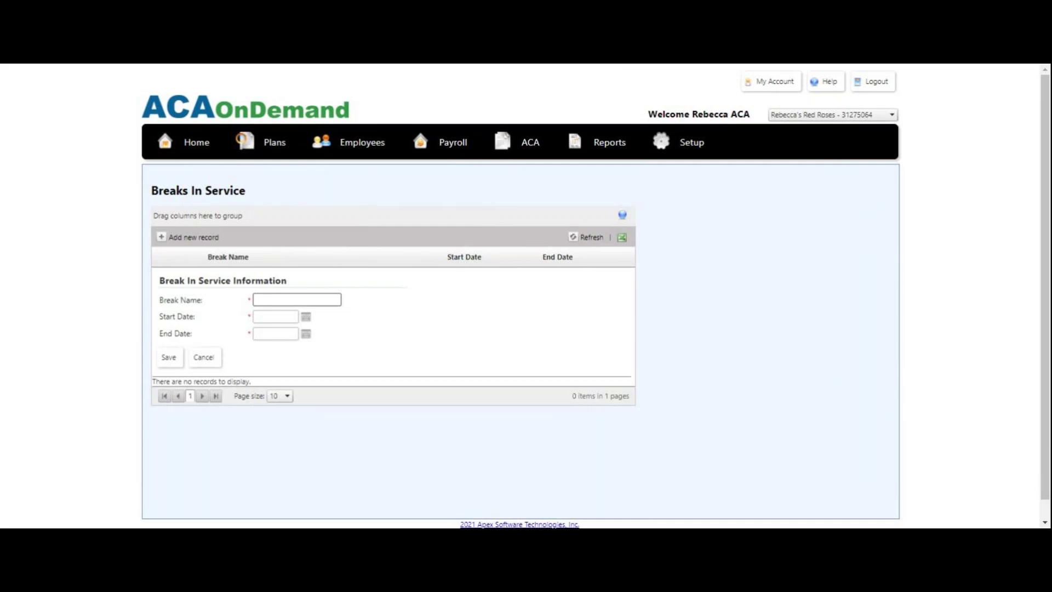
{"action": "left_click", "coordinate": [275, 316]}
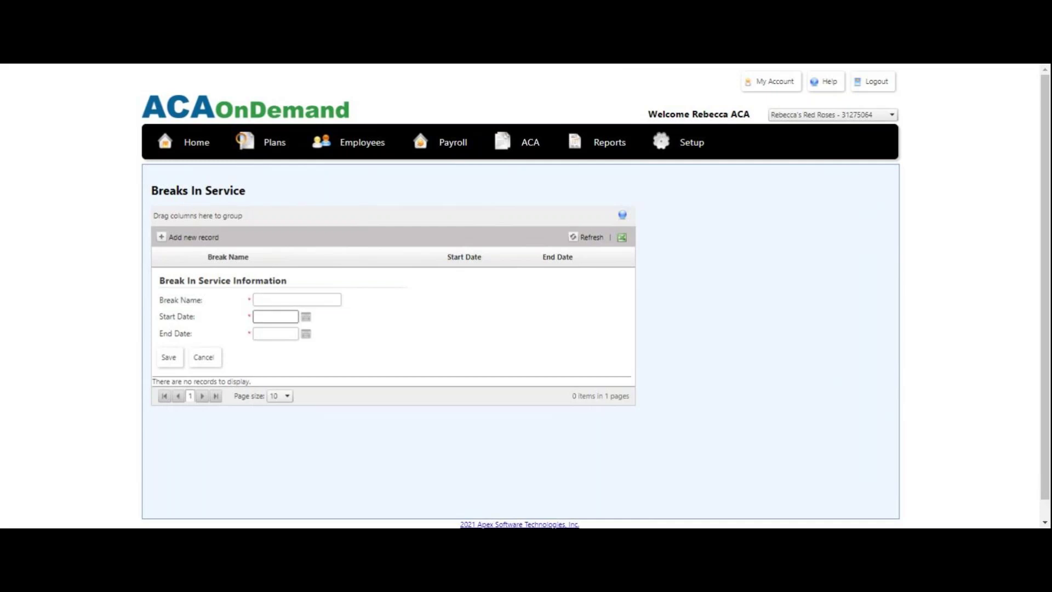
{"action": "left_click", "coordinate": [275, 334]}
{"action": "left_click", "coordinate": [218, 357]}
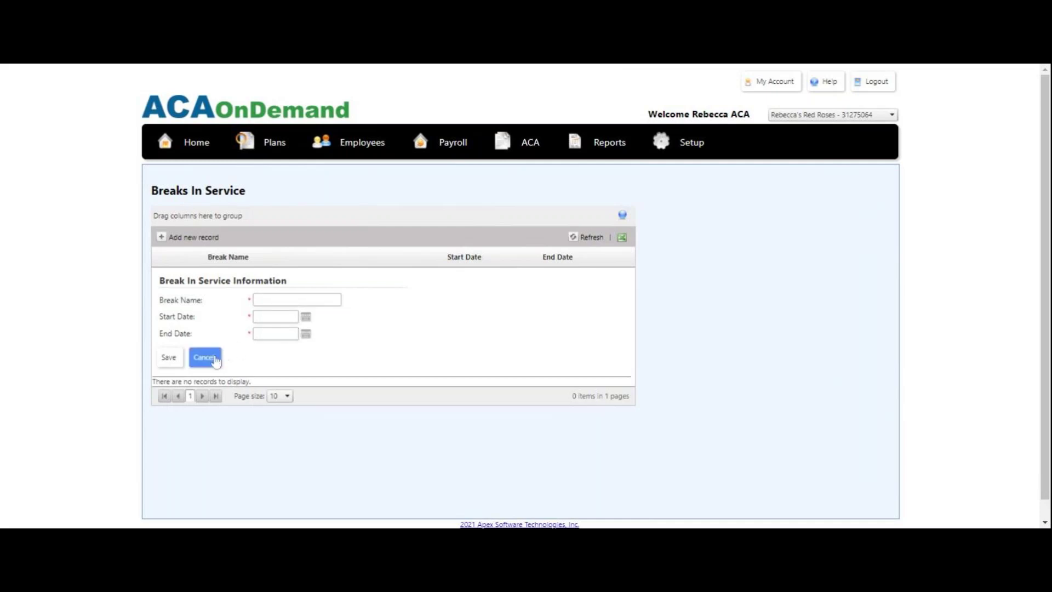
Open the employee Breaks In Service page, inspect the employee and break name choices of a new record, and cancel it
{"action": "left_click", "coordinate": [383, 144]}
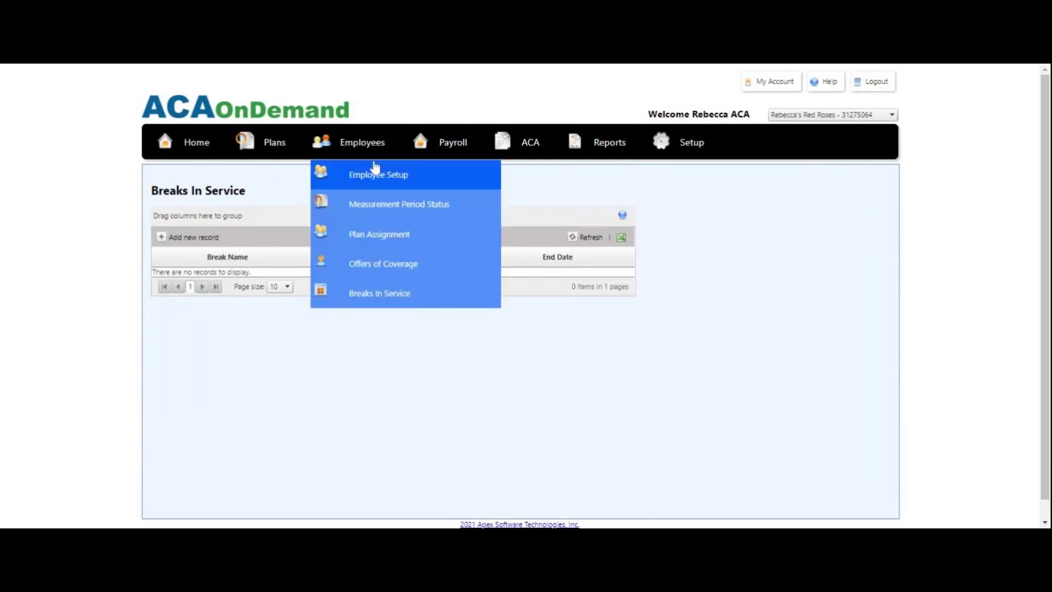
{"action": "left_click", "coordinate": [387, 295]}
{"action": "left_click", "coordinate": [163, 237]}
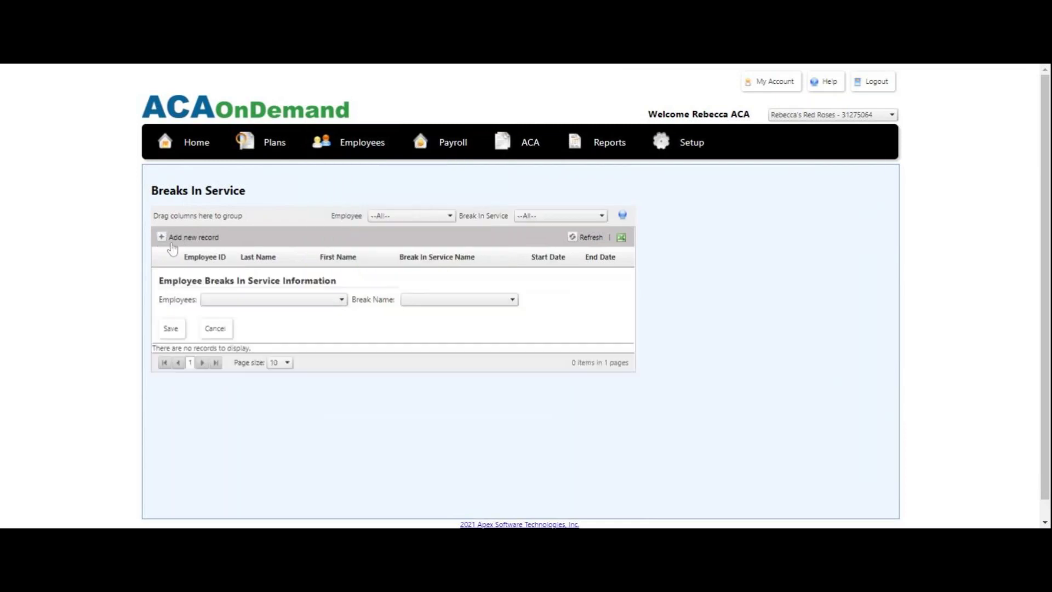
{"action": "left_click", "coordinate": [279, 299]}
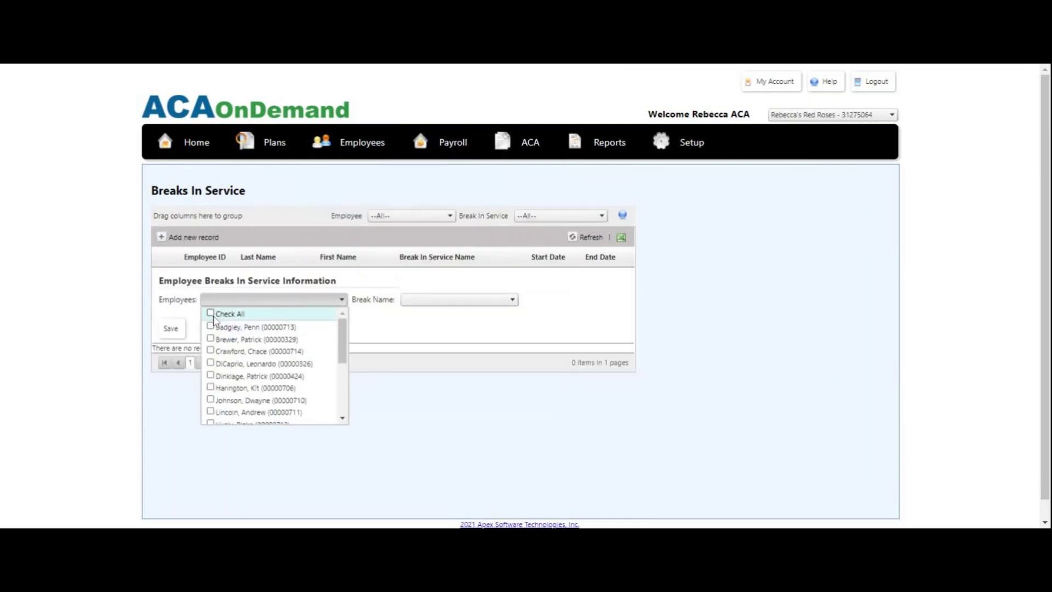
{"action": "left_click", "coordinate": [423, 304]}
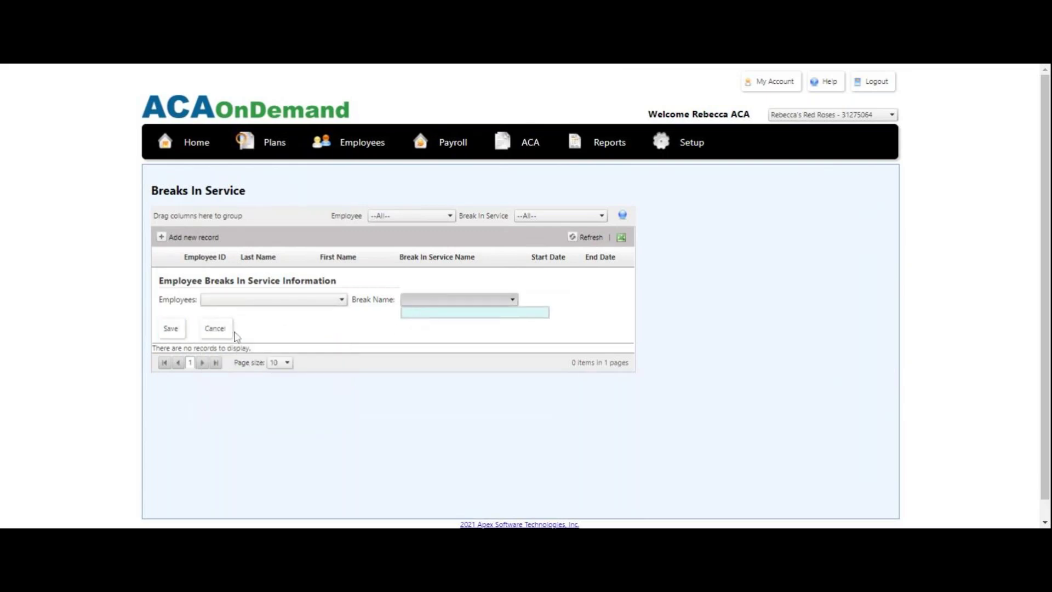
{"action": "left_click", "coordinate": [215, 328]}
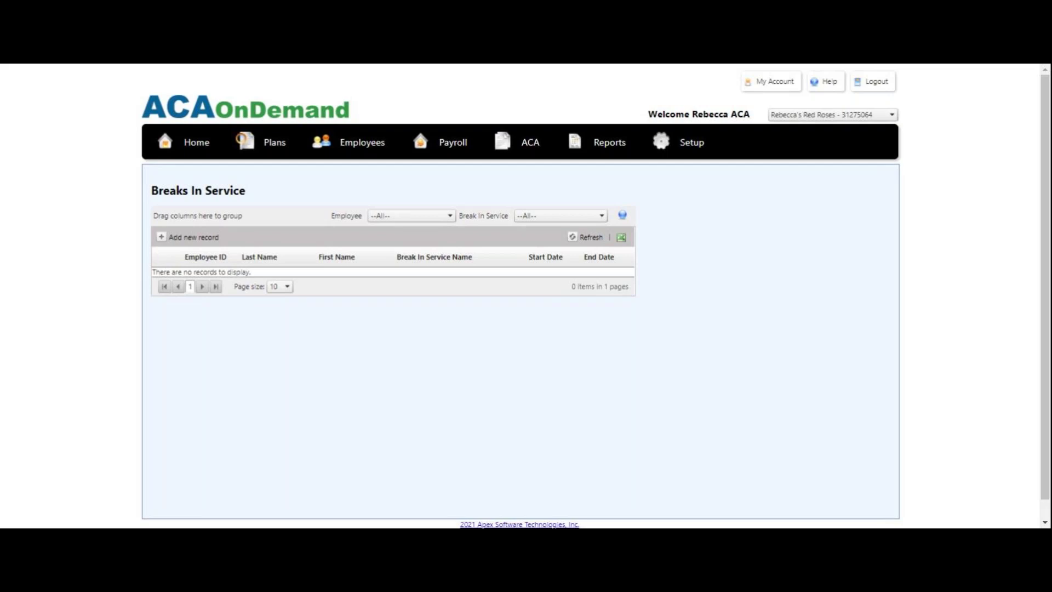
Switch the active company to VAN MASTER CO and examine the Is Parent Company setting in its Company Setup
{"action": "left_click", "coordinate": [891, 116]}
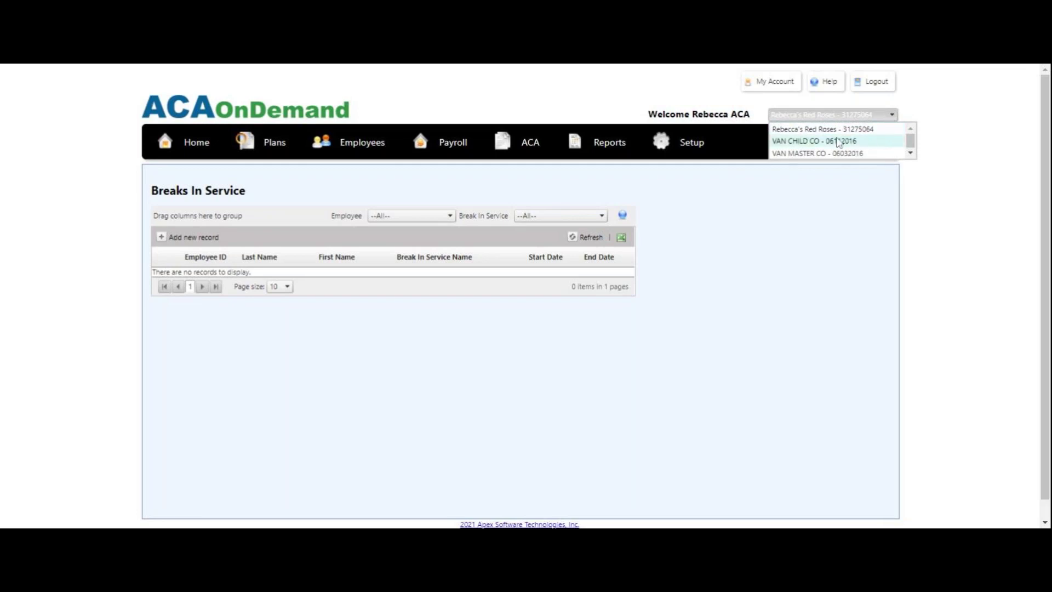
{"action": "left_click", "coordinate": [806, 154]}
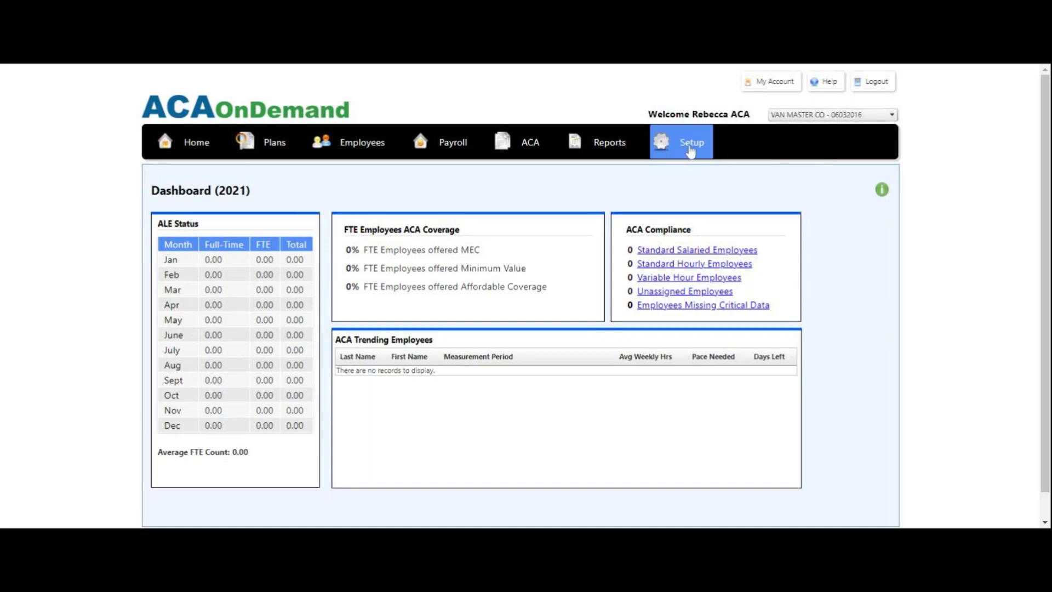
{"action": "mouse_move", "coordinate": [691, 152]}
{"action": "left_click", "coordinate": [741, 207]}
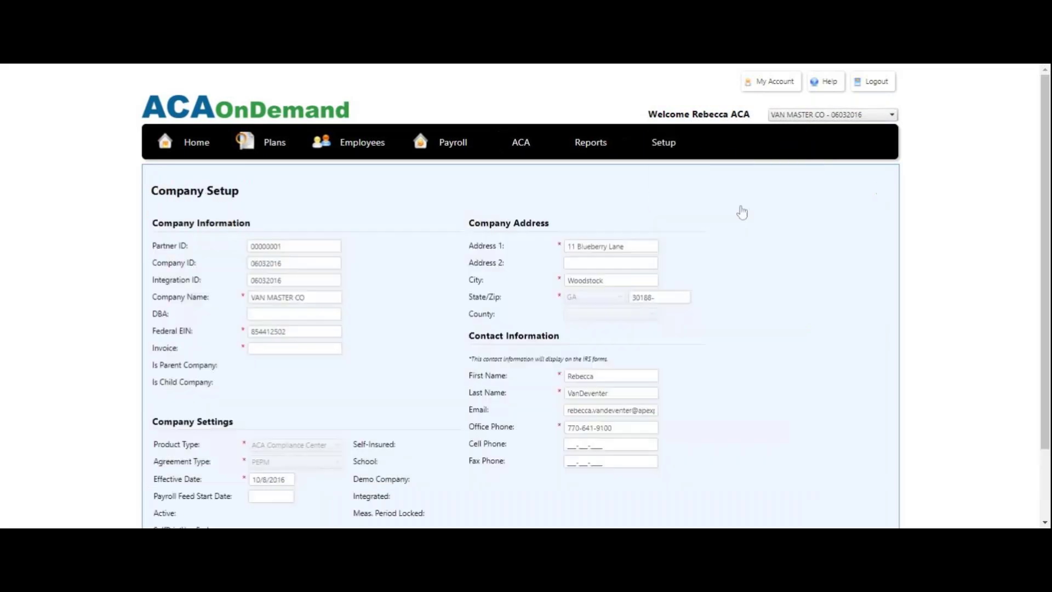
{"action": "left_click_drag", "start_coordinate": [153, 370], "coordinate": [189, 370]}
{"action": "left_click", "coordinate": [217, 368]}
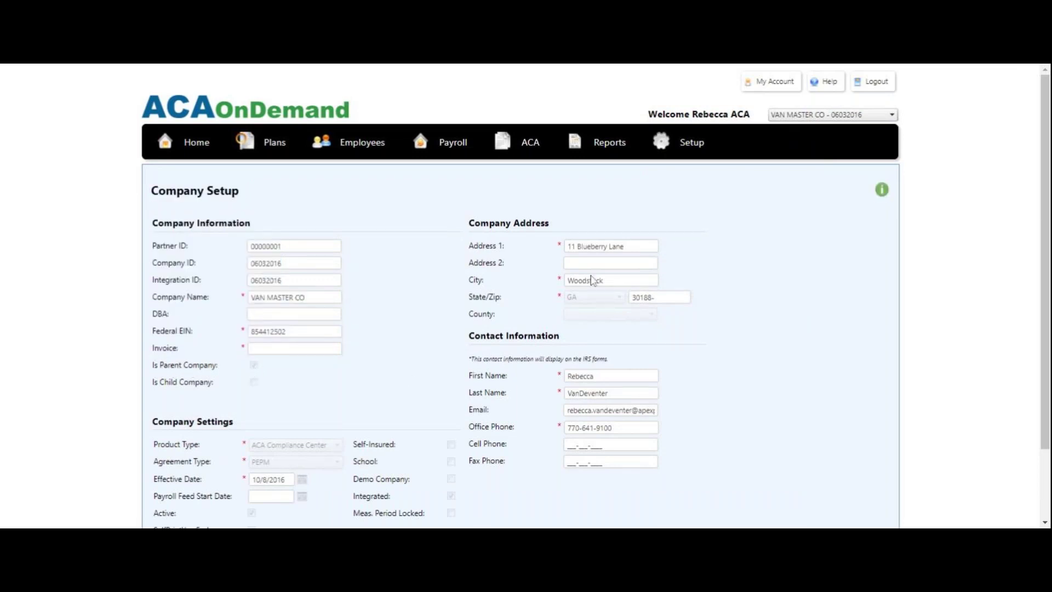
Switch the active company to VAN CHILD CO and examine the Is Child Company and Parent Company settings in its Company Setup
{"action": "left_click", "coordinate": [789, 116]}
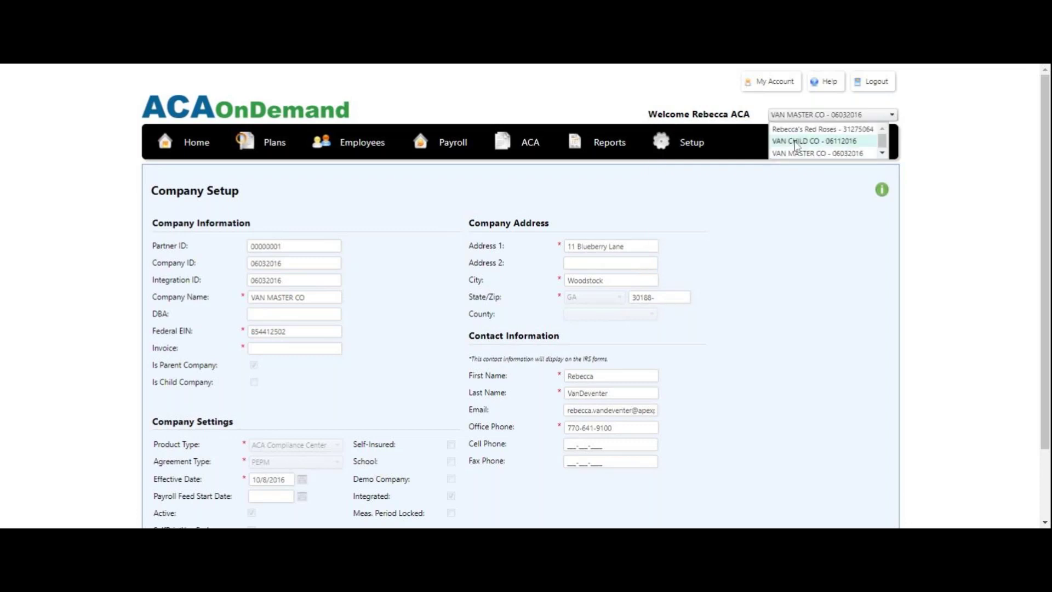
{"action": "left_click", "coordinate": [796, 142]}
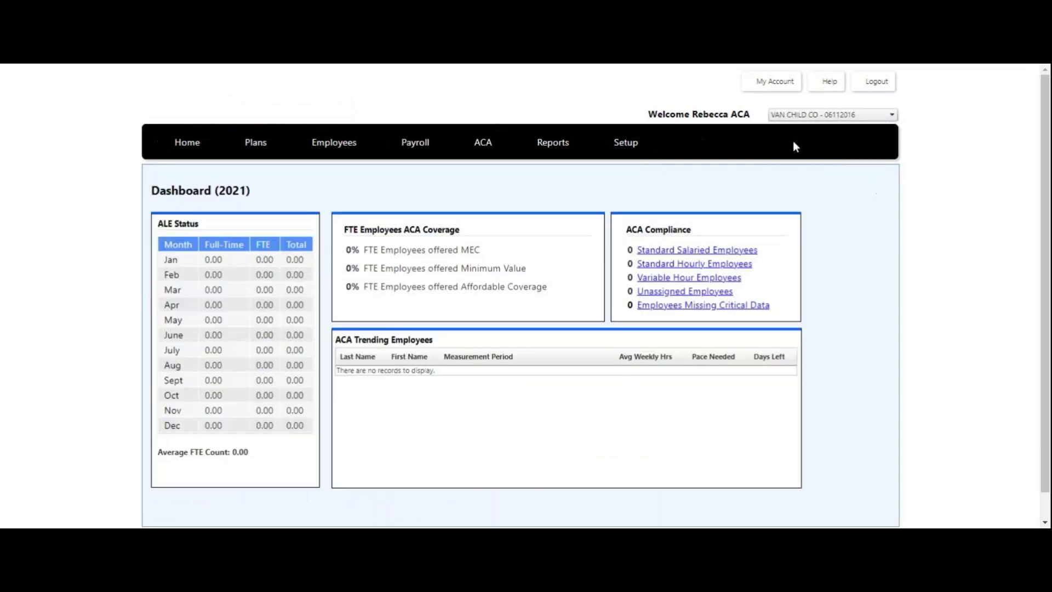
{"action": "mouse_move", "coordinate": [691, 142]}
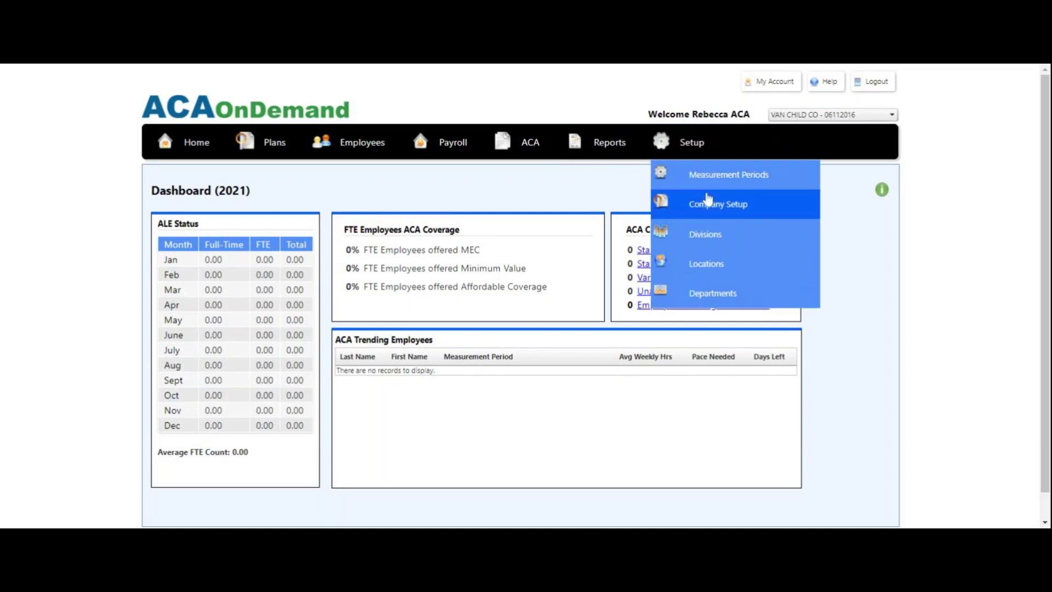
{"action": "left_click", "coordinate": [708, 213]}
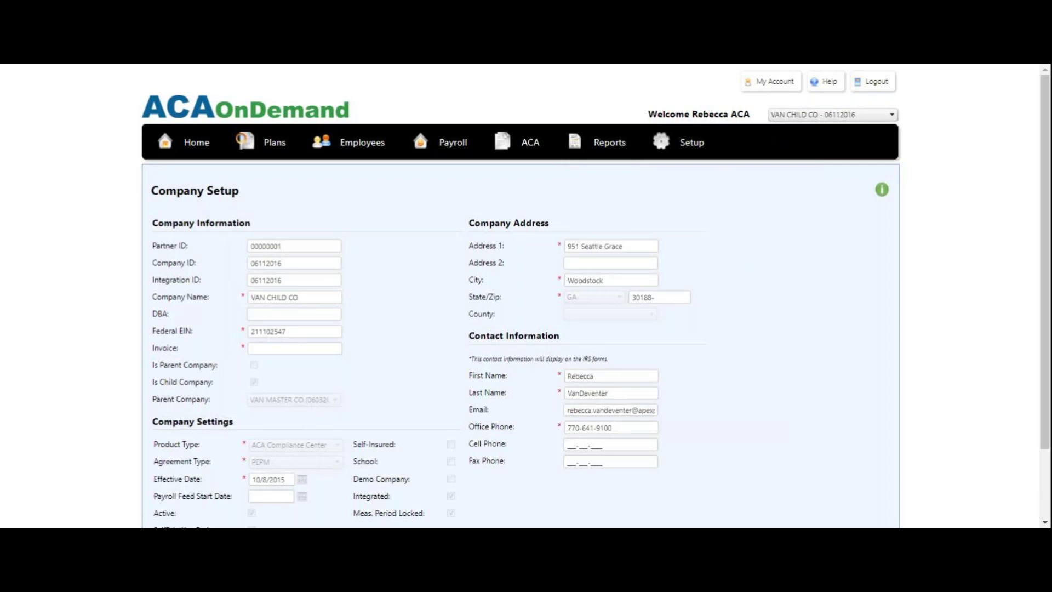
Open the W2 Wages list under Affordability Tracking for VAN CHILD CO and look over the employees' wages
{"action": "left_click", "coordinate": [518, 143]}
{"action": "mouse_move", "coordinate": [527, 214]}
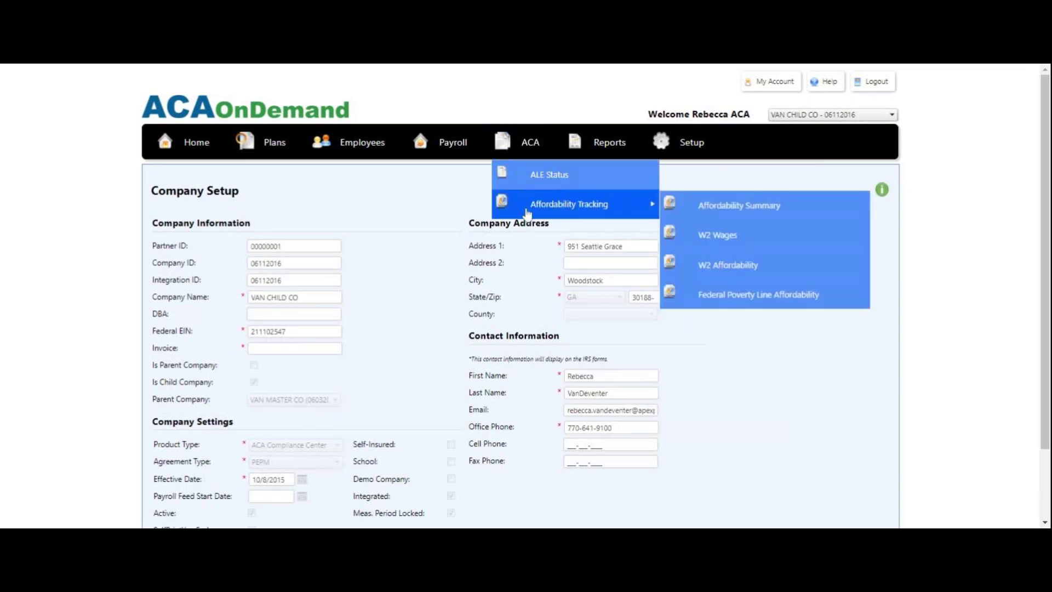
{"action": "left_click", "coordinate": [718, 236]}
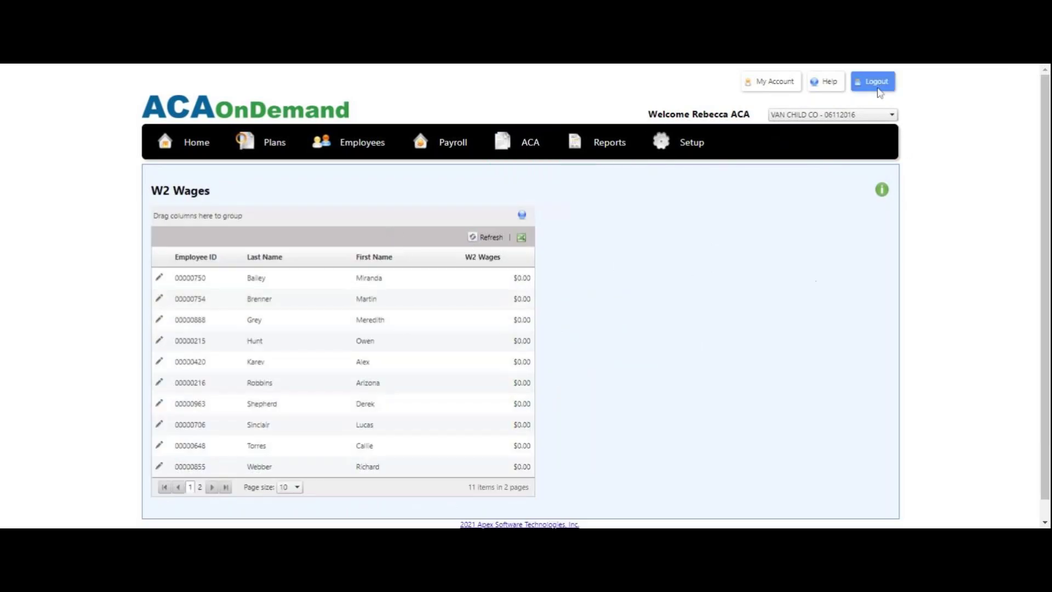
Switch the active company to Rebecca's Red Roses and open its W2 Wages list to review the employees' wages
{"action": "left_click", "coordinate": [884, 115]}
{"action": "left_click", "coordinate": [860, 133]}
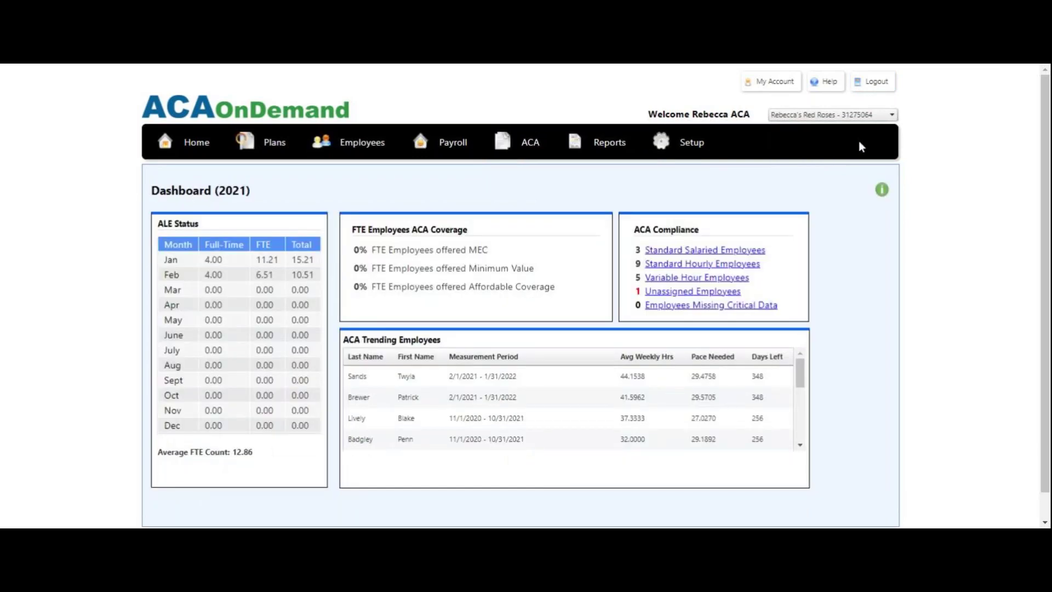
{"action": "mouse_move", "coordinate": [503, 145]}
{"action": "mouse_move", "coordinate": [509, 205]}
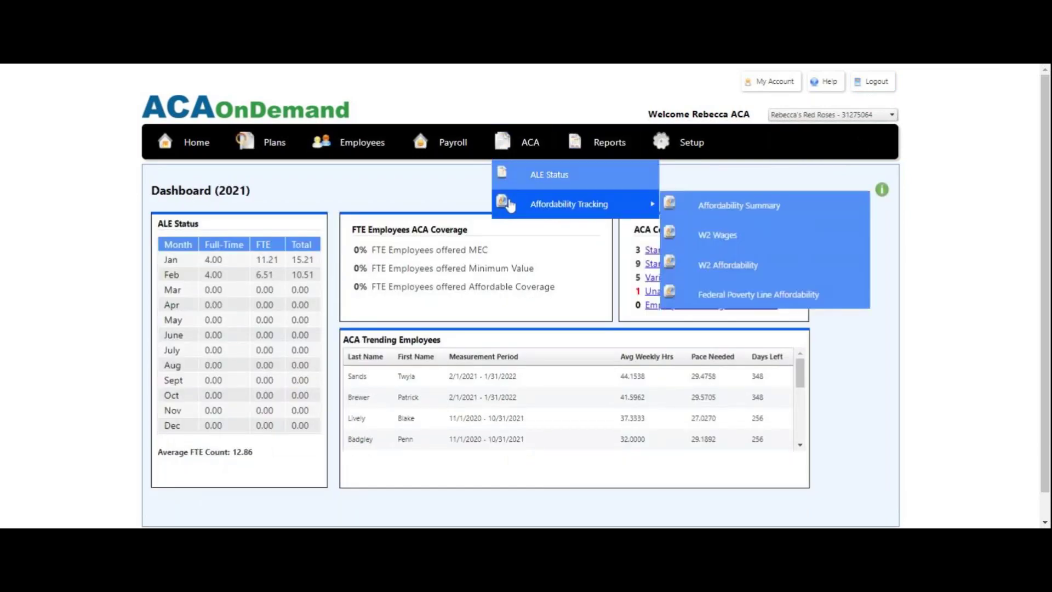
{"action": "left_click", "coordinate": [722, 240]}
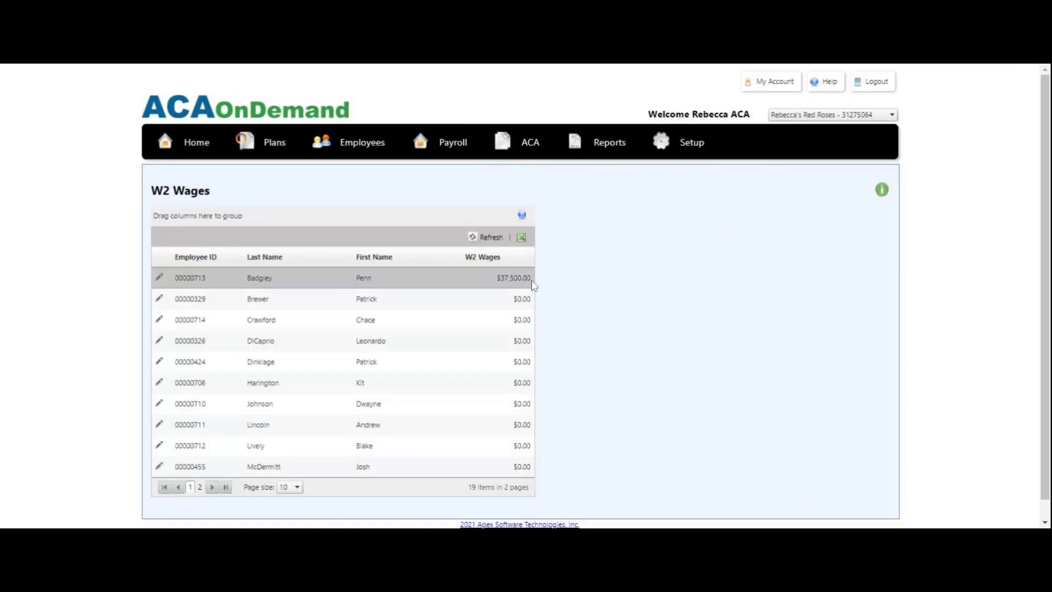
{"action": "scroll", "coordinate": [510, 419], "scroll_direction": "down", "scroll_amount": 1}
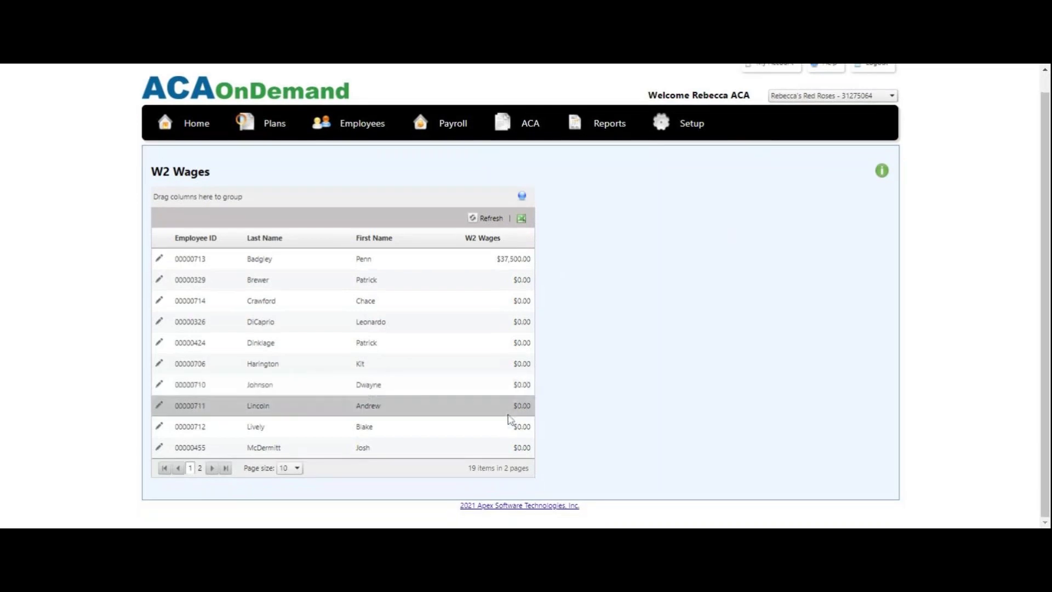
Set the W2 wages of the second employee in the list to 50,000.00 and save the record
{"action": "left_click", "coordinate": [159, 280]}
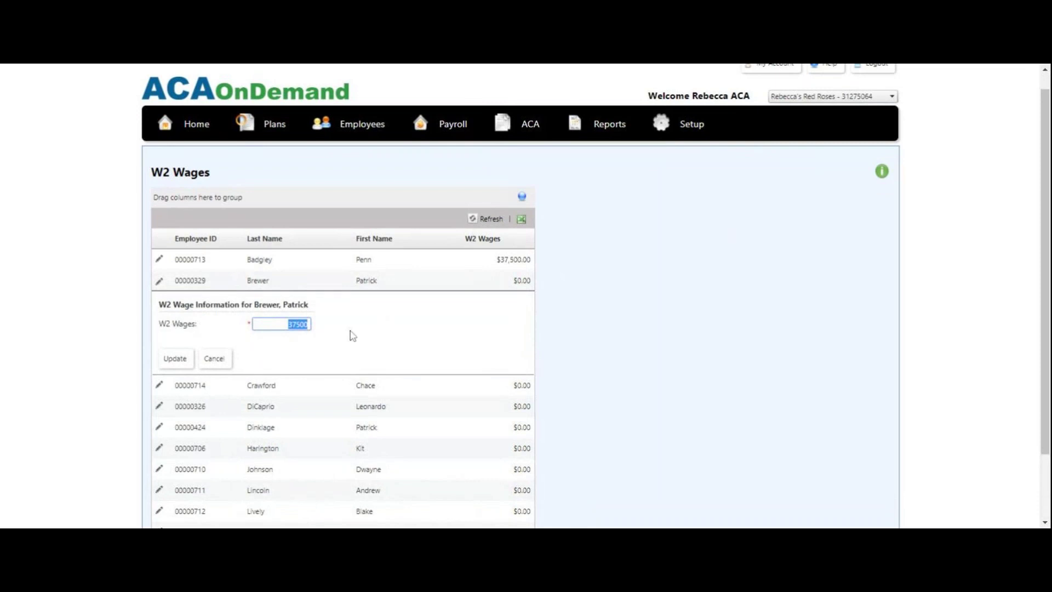
{"action": "key", "text": "BackSpace"}
{"action": "type", "text": "150000"}
{"action": "key", "text": "Tab"}
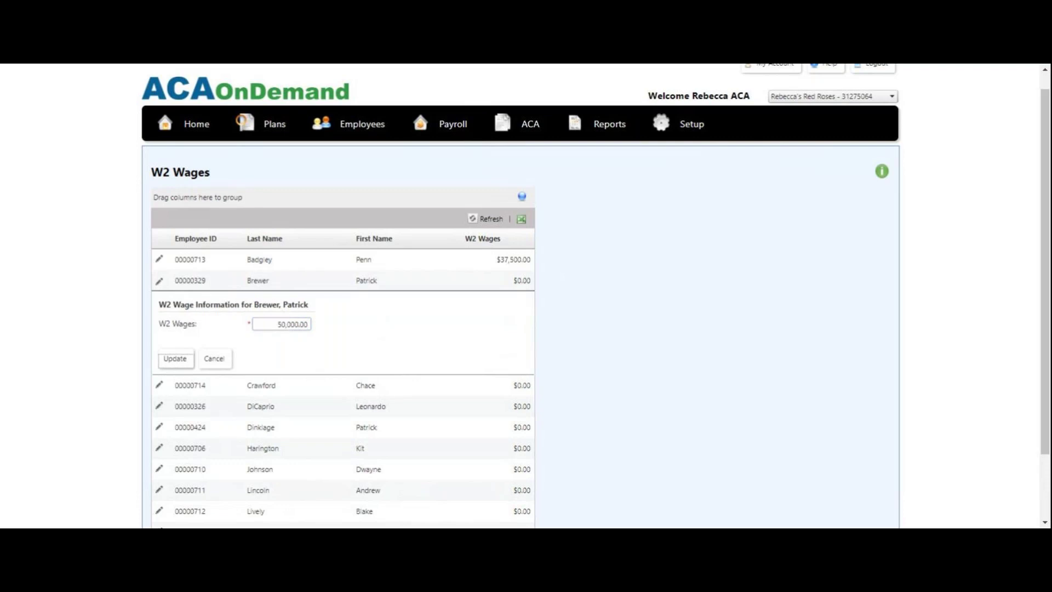
{"action": "left_click", "coordinate": [176, 358]}
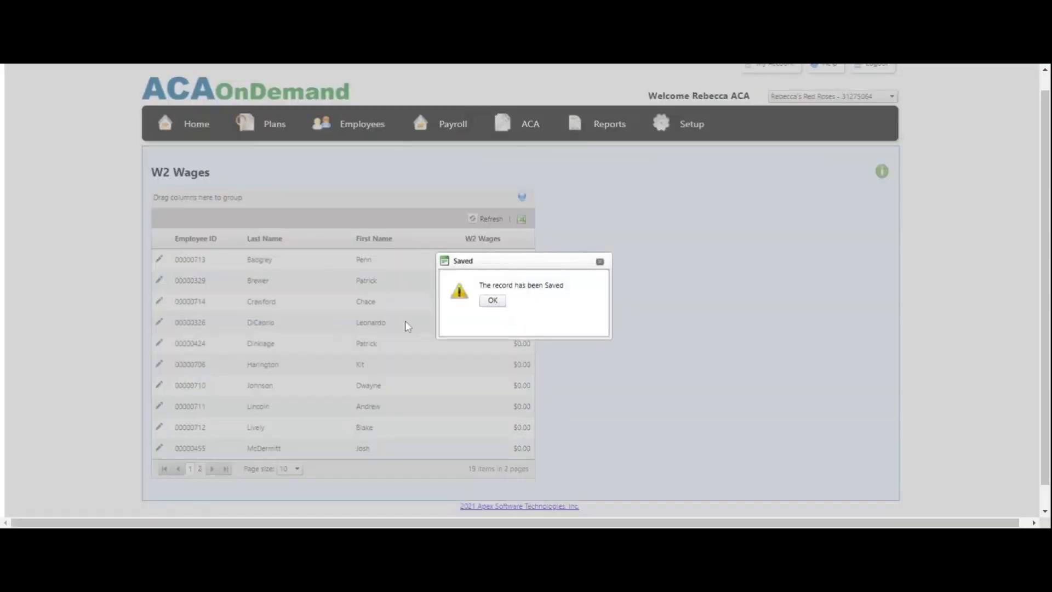
{"action": "left_click", "coordinate": [492, 302]}
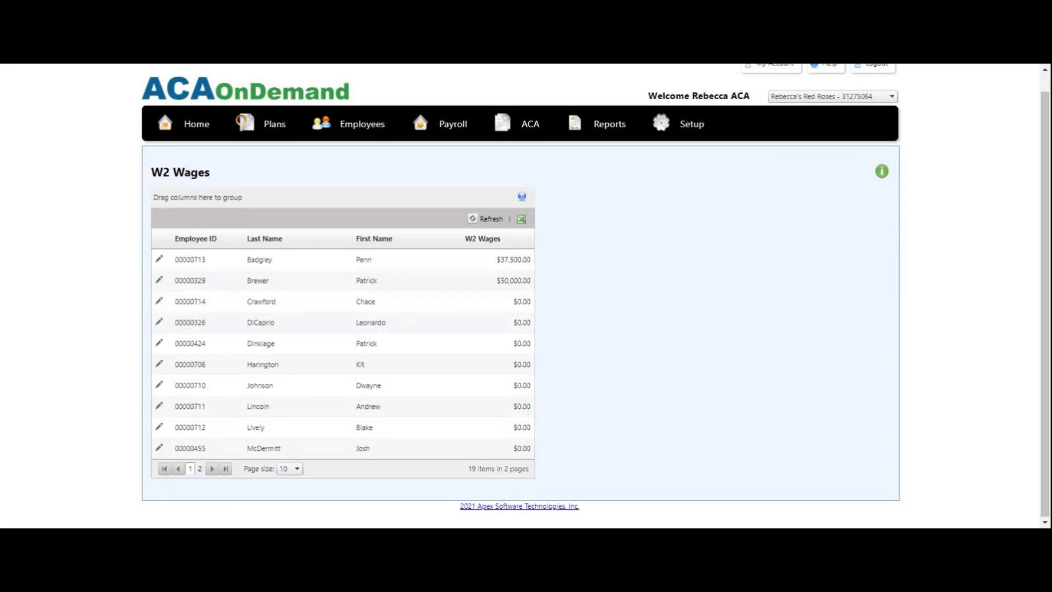
Open the 1095-C Preview and examine the offer code, premium and safe harbor code on the first employee's form
{"action": "mouse_move", "coordinate": [607, 135]}
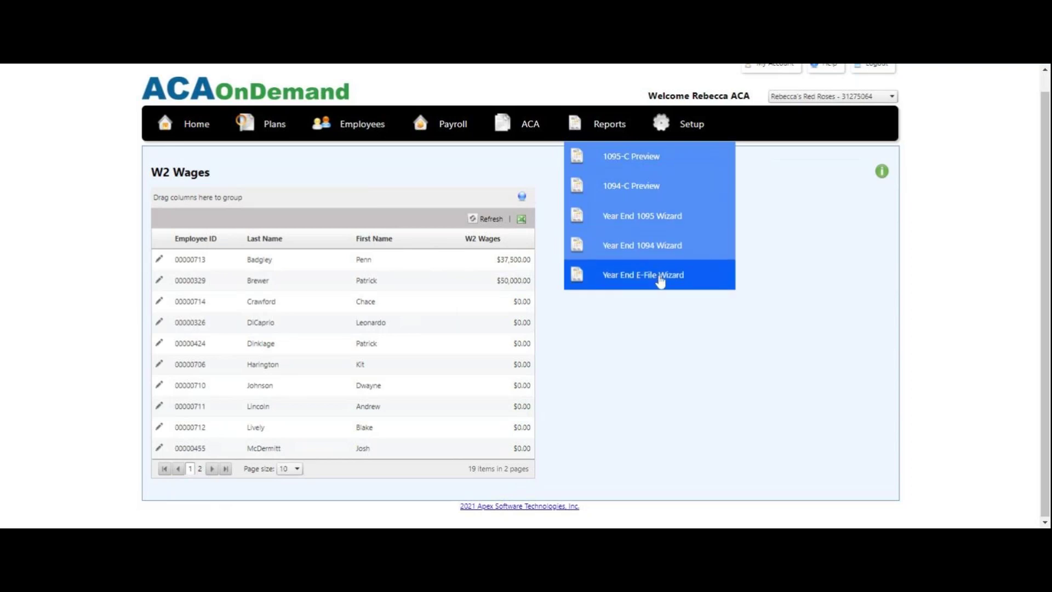
{"action": "left_click", "coordinate": [646, 160]}
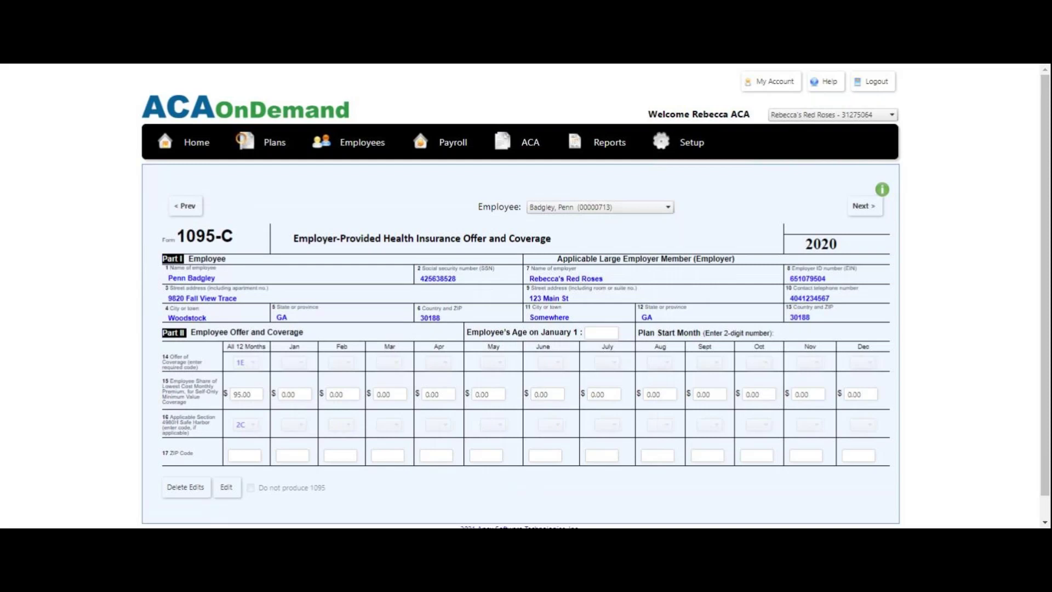
{"action": "scroll", "coordinate": [599, 253], "scroll_direction": "down", "scroll_amount": 1}
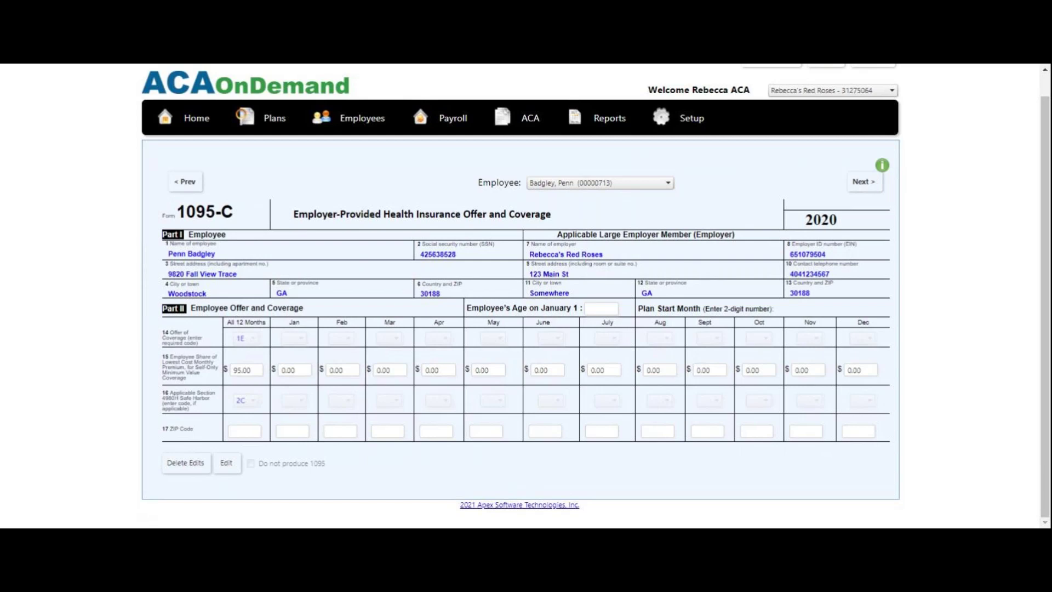
Go through the next three employees' 1095-C forms, checking the monthly codes and the Do not produce 1095 setting
{"action": "left_click", "coordinate": [860, 182]}
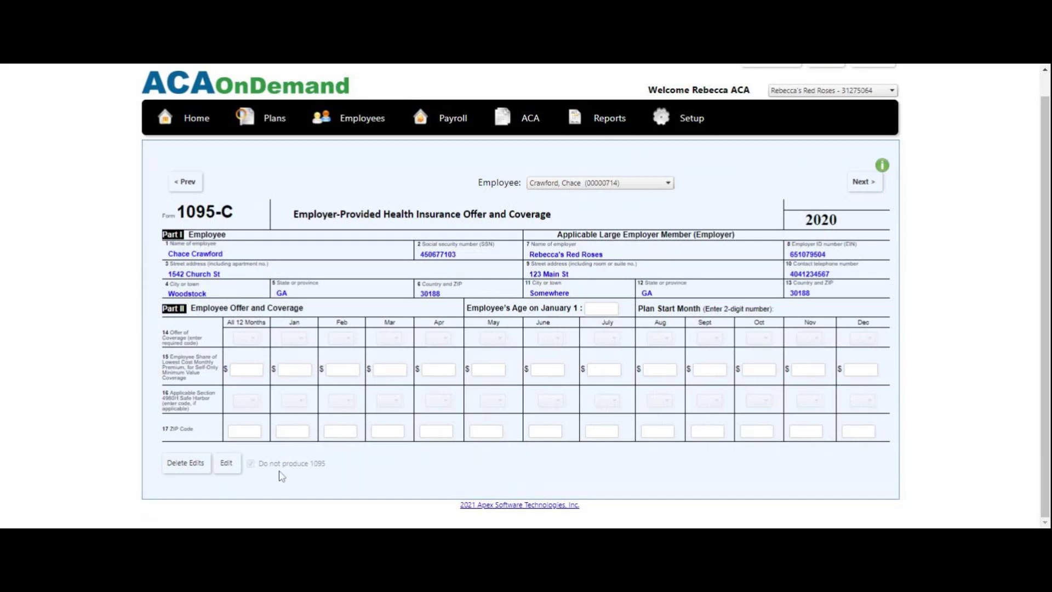
{"action": "triple_click", "coordinate": [327, 471]}
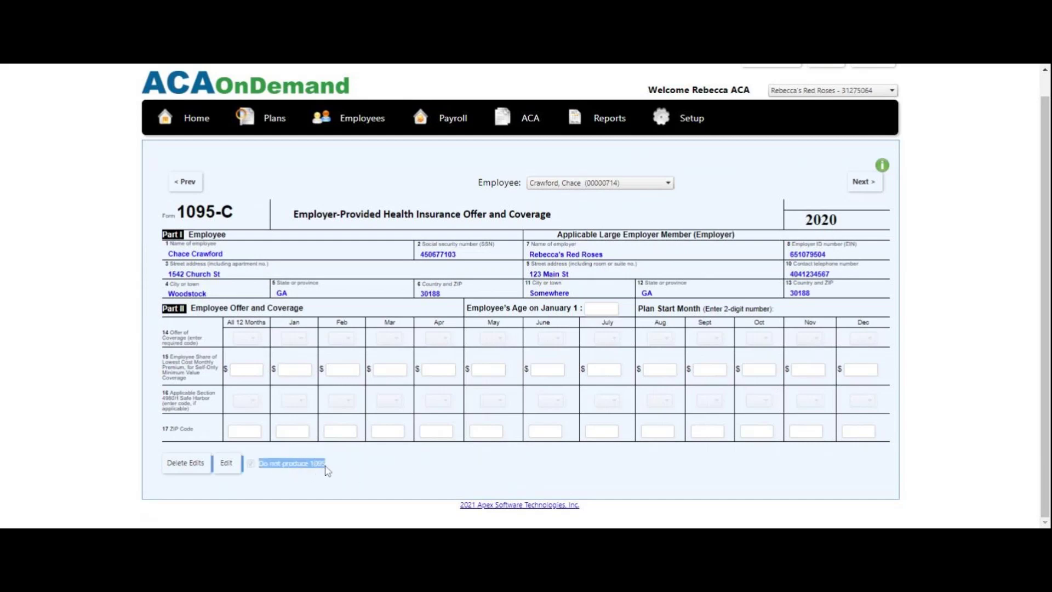
{"action": "left_click", "coordinate": [256, 477]}
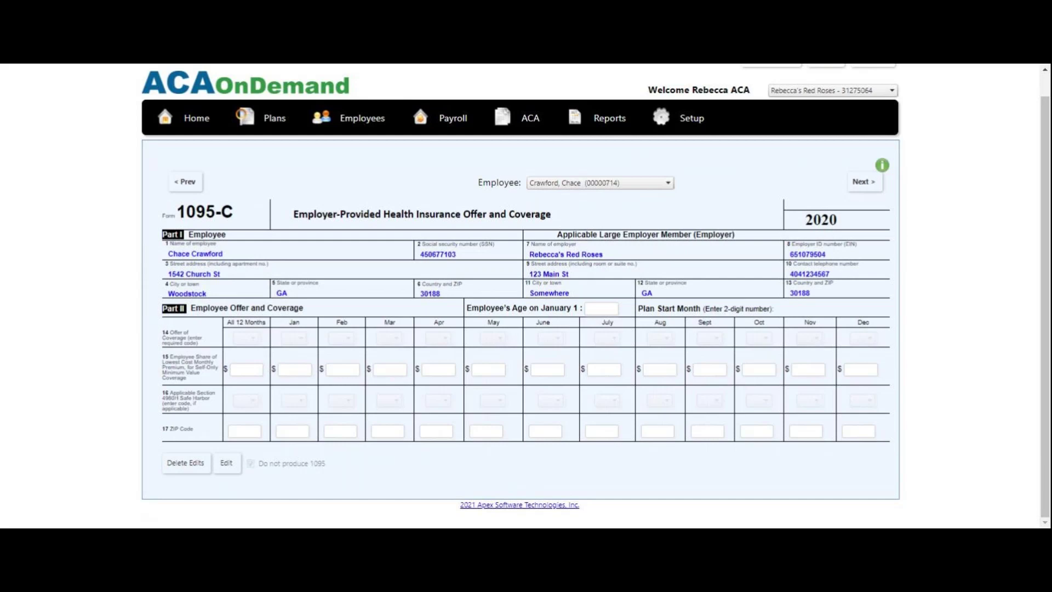
{"action": "left_click", "coordinate": [870, 186]}
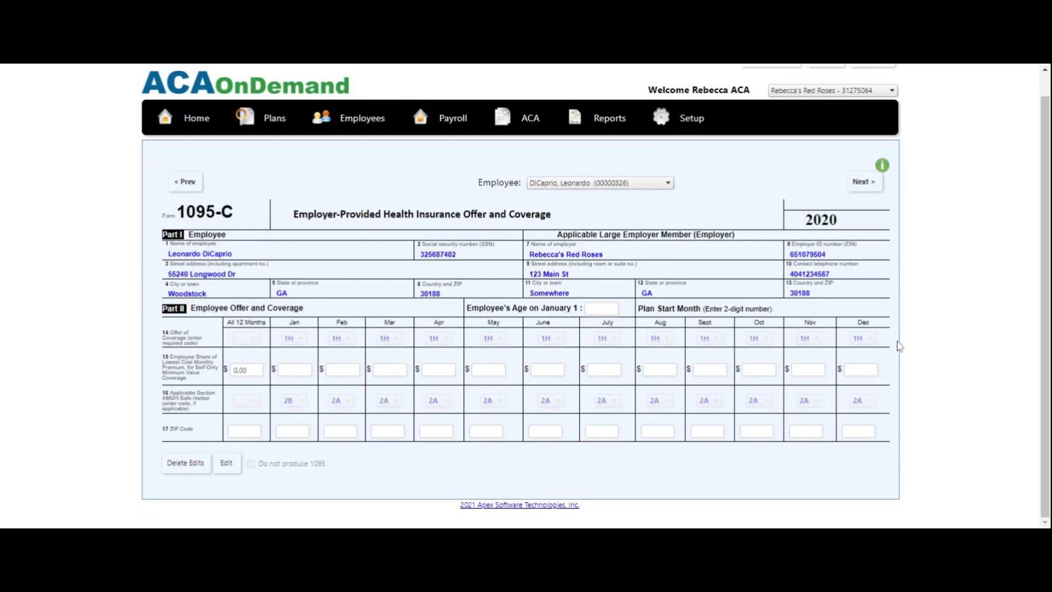
{"action": "left_click", "coordinate": [866, 188]}
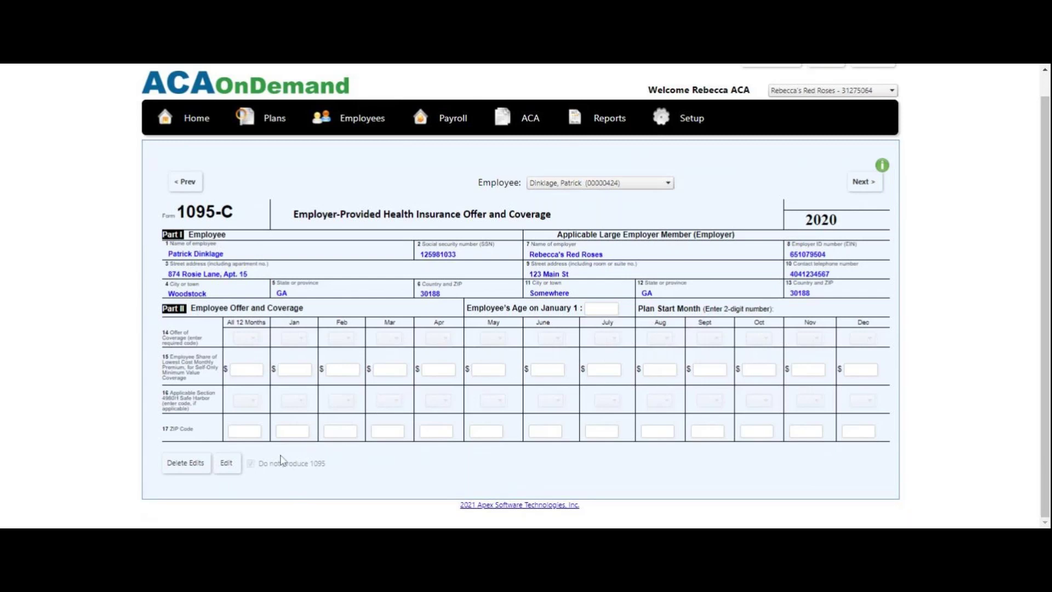
Open the current 1095-C for editing, inspect the All 12 Months code choices and premium field, and finish editing with the fields left blank
{"action": "left_click", "coordinate": [227, 466]}
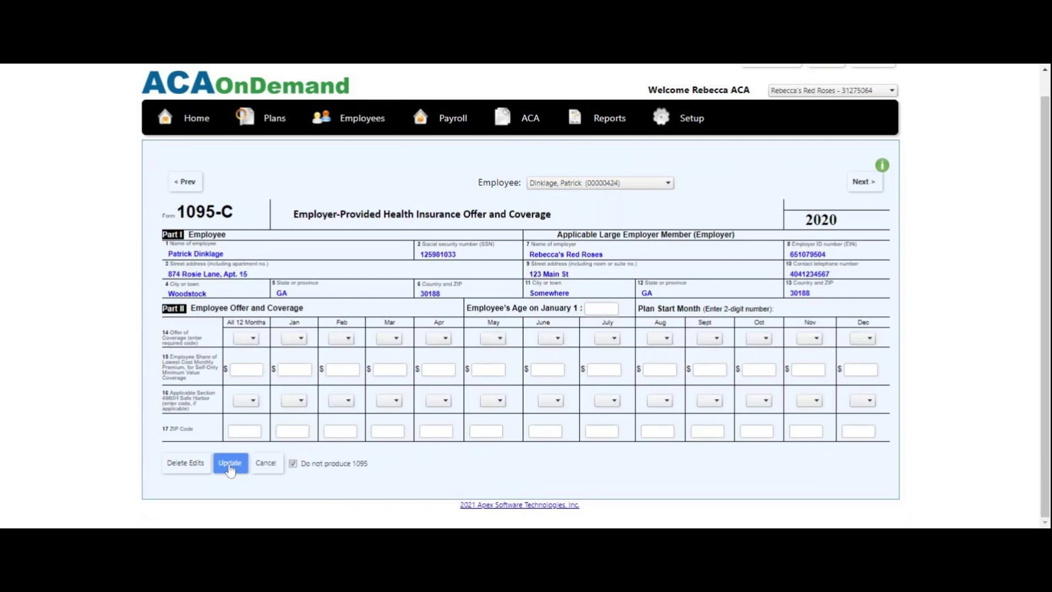
{"action": "left_click", "coordinate": [294, 464]}
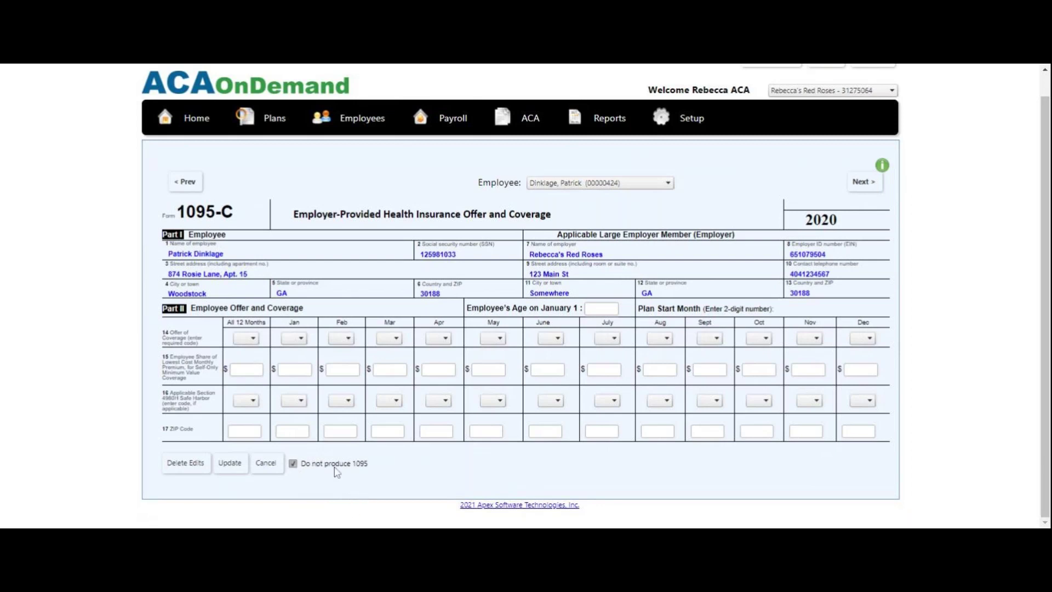
{"action": "left_click", "coordinate": [253, 338]}
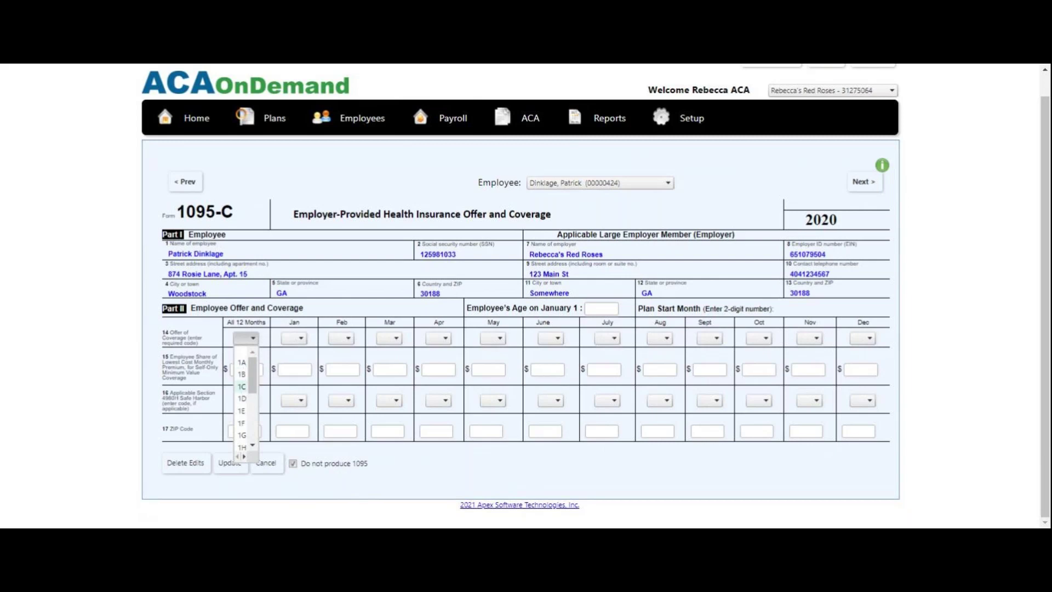
{"action": "left_click", "coordinate": [293, 370]}
{"action": "type", "text": "50"}
{"action": "key", "text": "BackSpace"}
{"action": "key", "text": "BackSpace"}
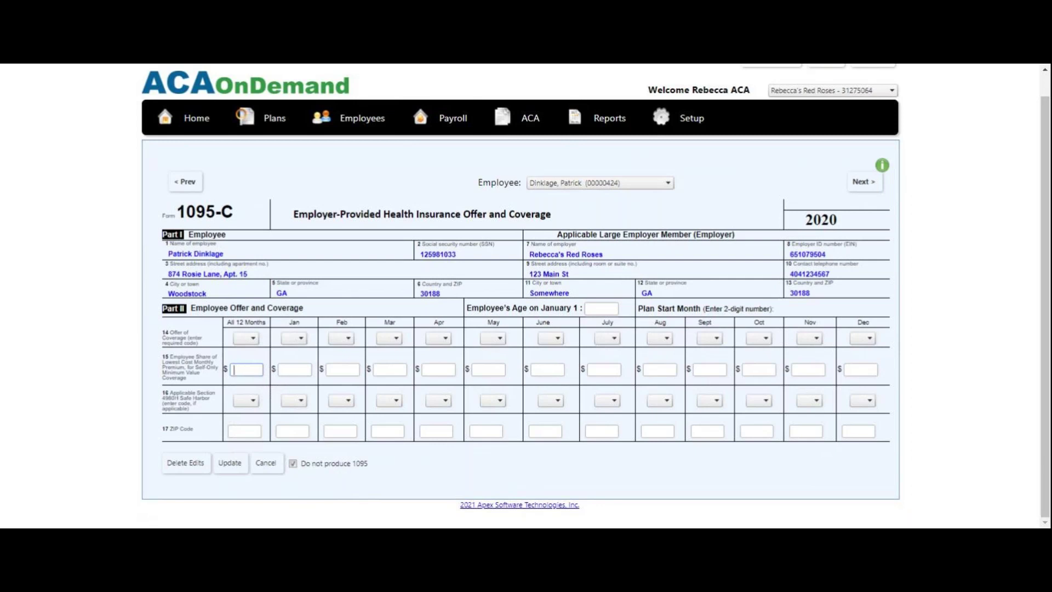
{"action": "left_click", "coordinate": [250, 401]}
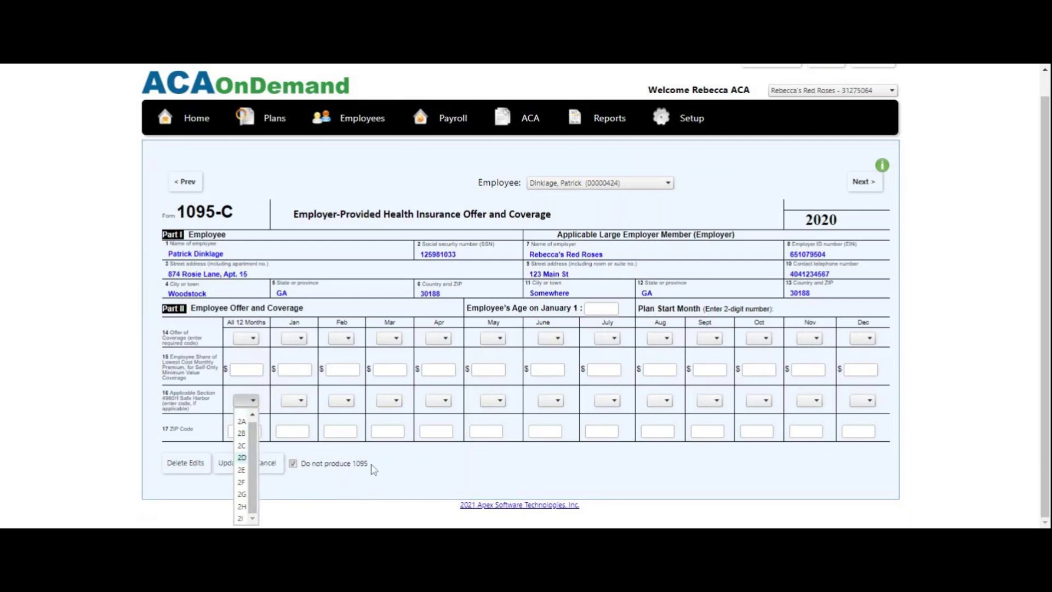
{"action": "left_click", "coordinate": [453, 477]}
{"action": "left_click", "coordinate": [229, 464]}
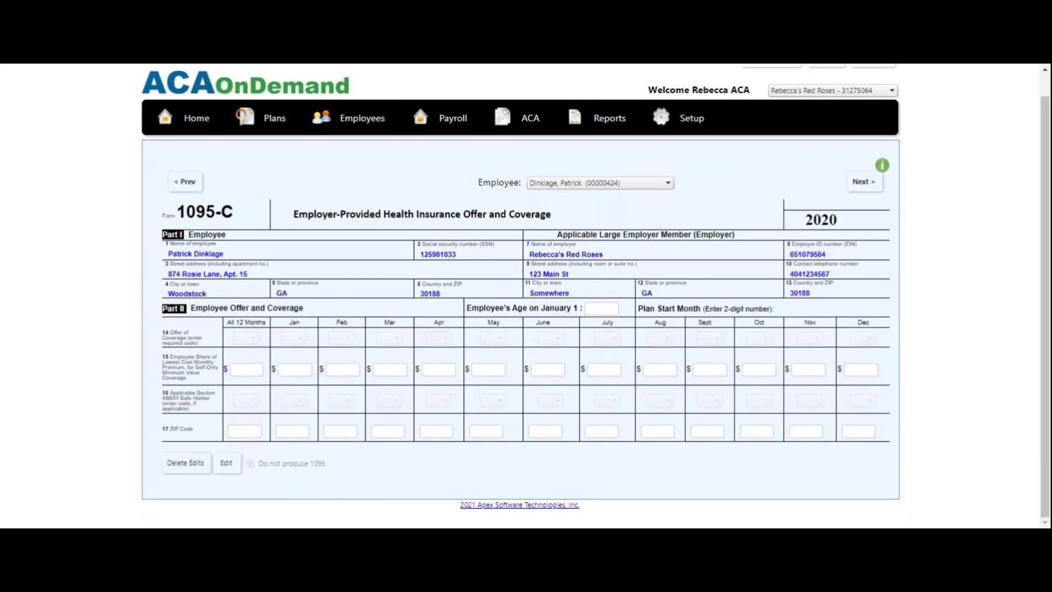
Browse the following employees' 1095-C forms, comparing their line 14 to 16 entries and Do not produce 1095 settings
{"action": "left_click", "coordinate": [859, 184]}
{"action": "left_click", "coordinate": [859, 185]}
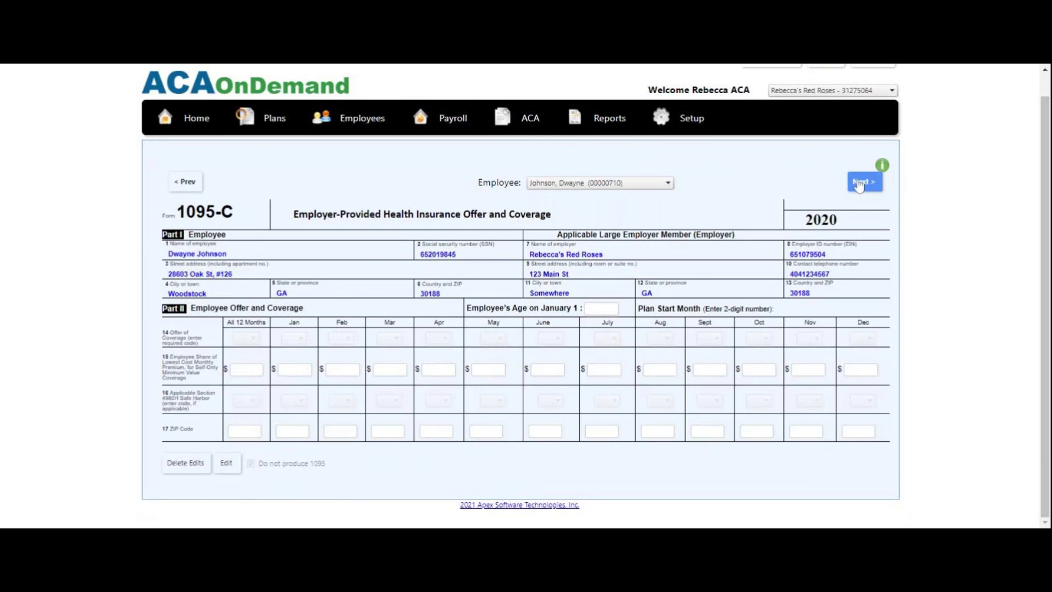
{"action": "left_click", "coordinate": [859, 185]}
{"action": "left_click", "coordinate": [859, 185]}
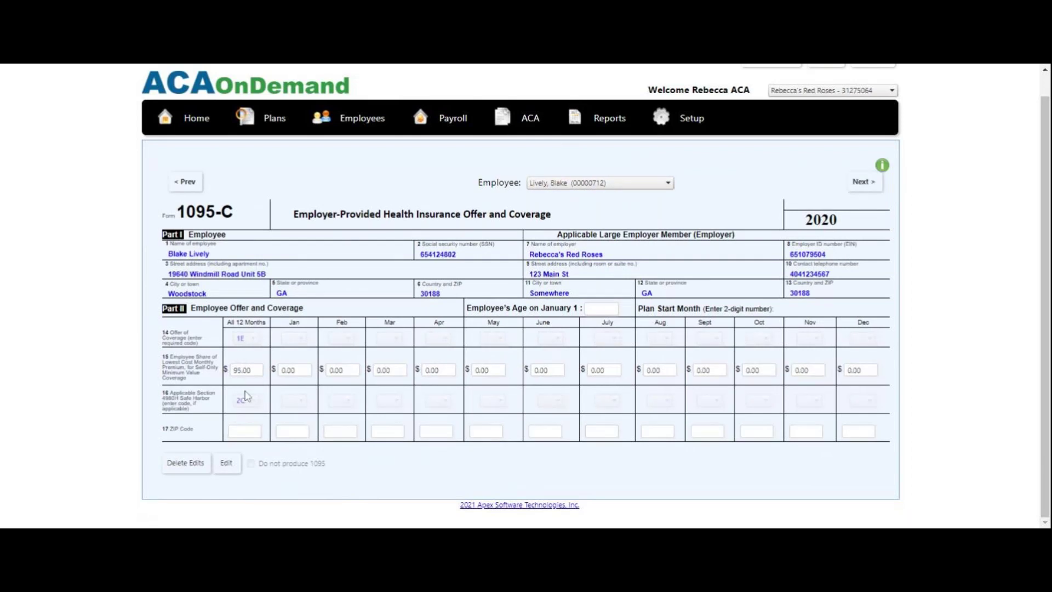
{"action": "left_click", "coordinate": [862, 186]}
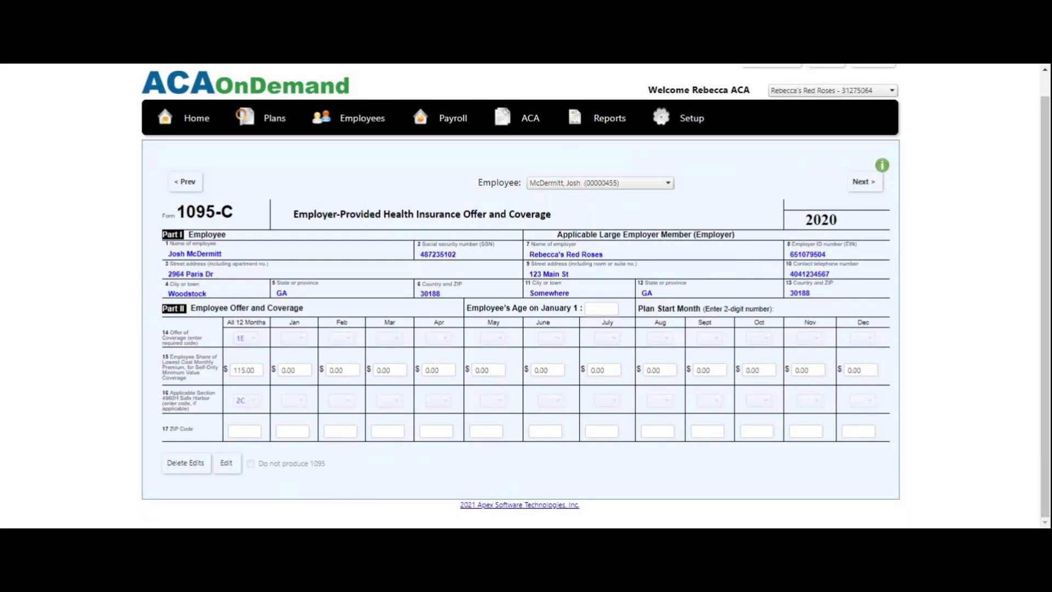
{"action": "left_click", "coordinate": [877, 186]}
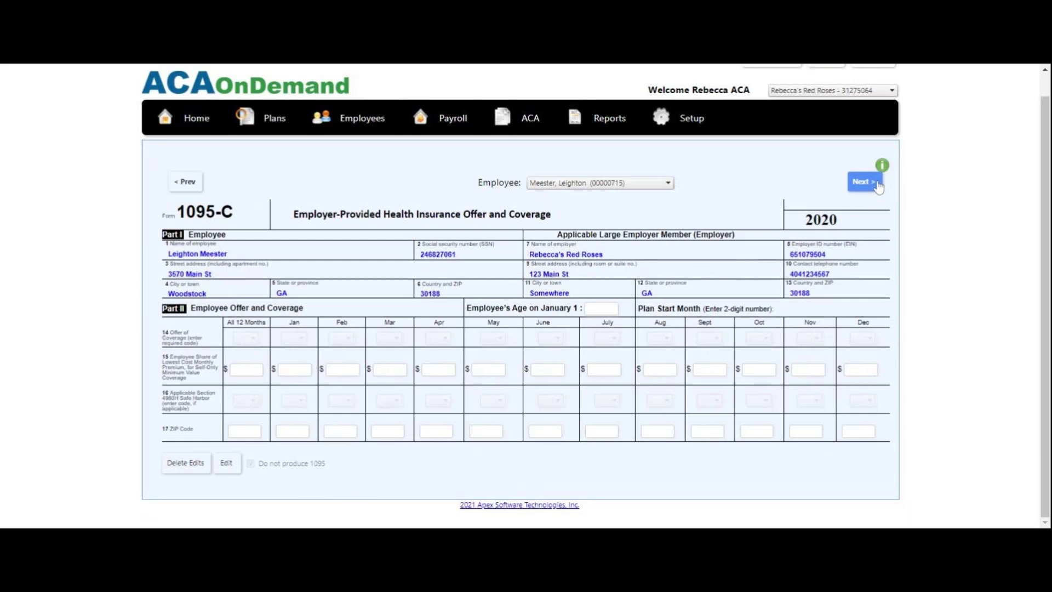
{"action": "left_click", "coordinate": [878, 187]}
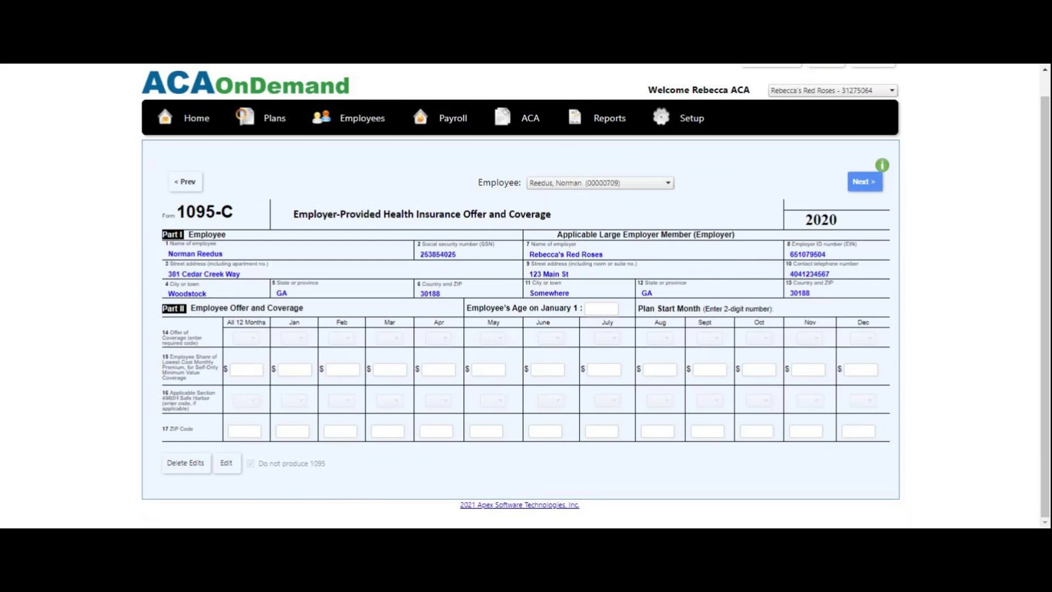
Open the 1094-C Preview to review the employer information and the total number of Forms 1095-C
{"action": "scroll", "coordinate": [593, 143], "scroll_direction": "up", "scroll_amount": 1}
{"action": "mouse_move", "coordinate": [594, 144]}
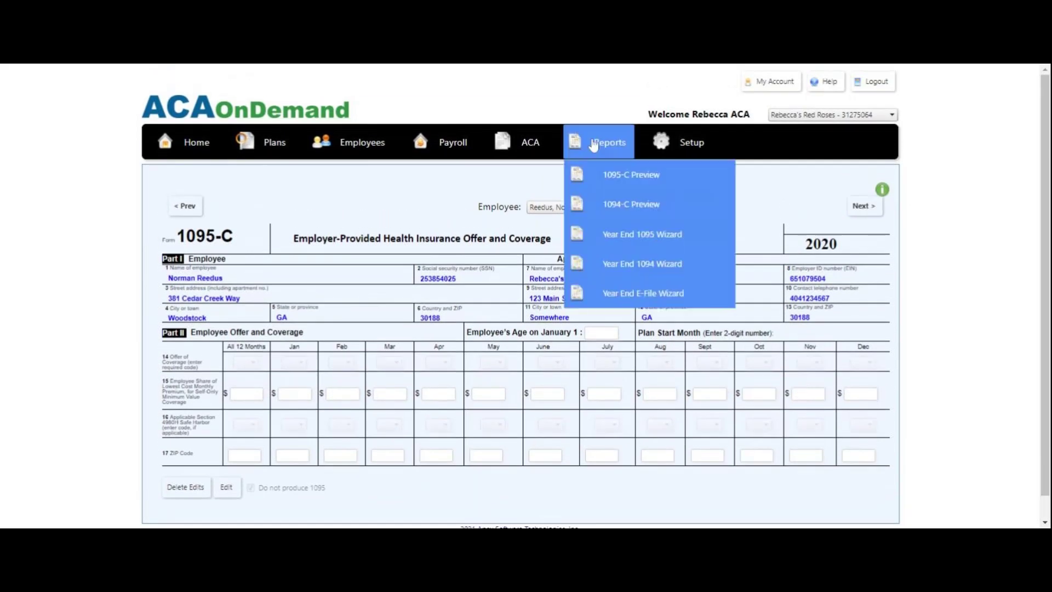
{"action": "left_click", "coordinate": [625, 214]}
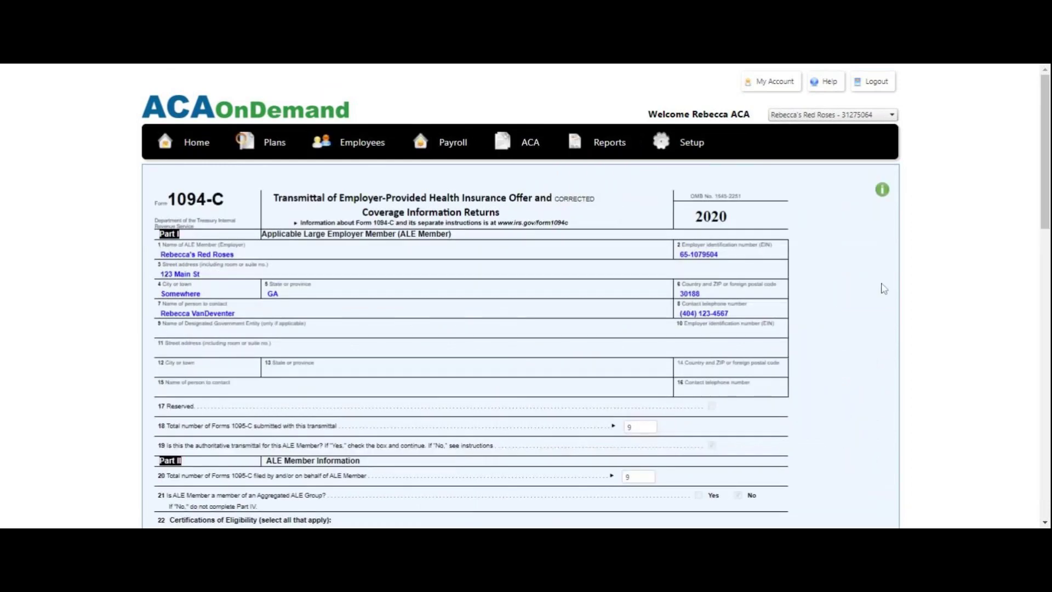
Review the 1094-C preview from the employer information through the monthly employee counts to the Aggregated ALE Group section
{"action": "scroll", "coordinate": [884, 289], "scroll_direction": "down", "scroll_amount": 2}
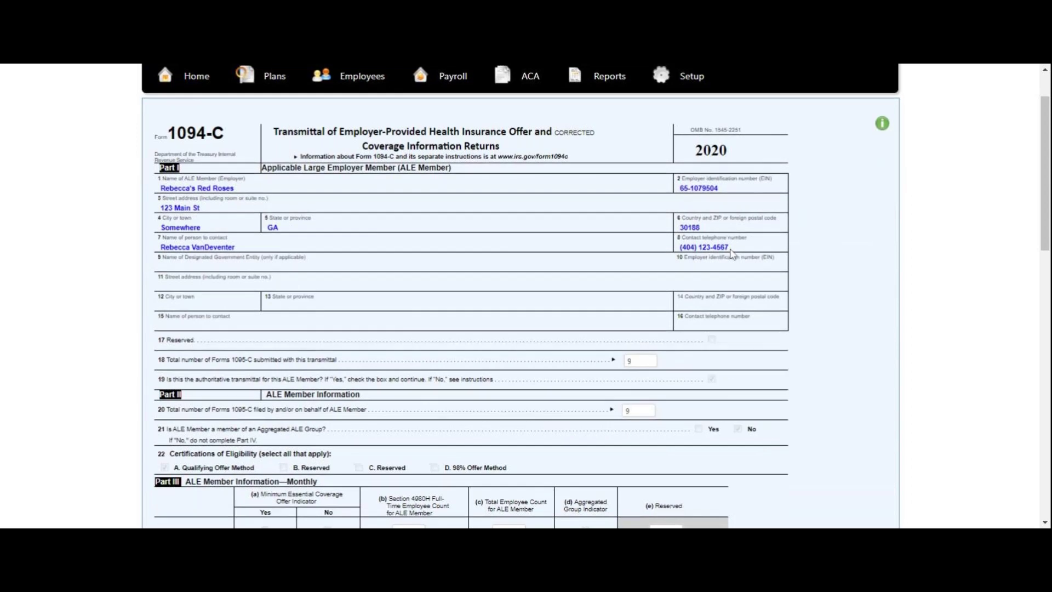
{"action": "scroll", "coordinate": [730, 252], "scroll_direction": "down", "scroll_amount": 3}
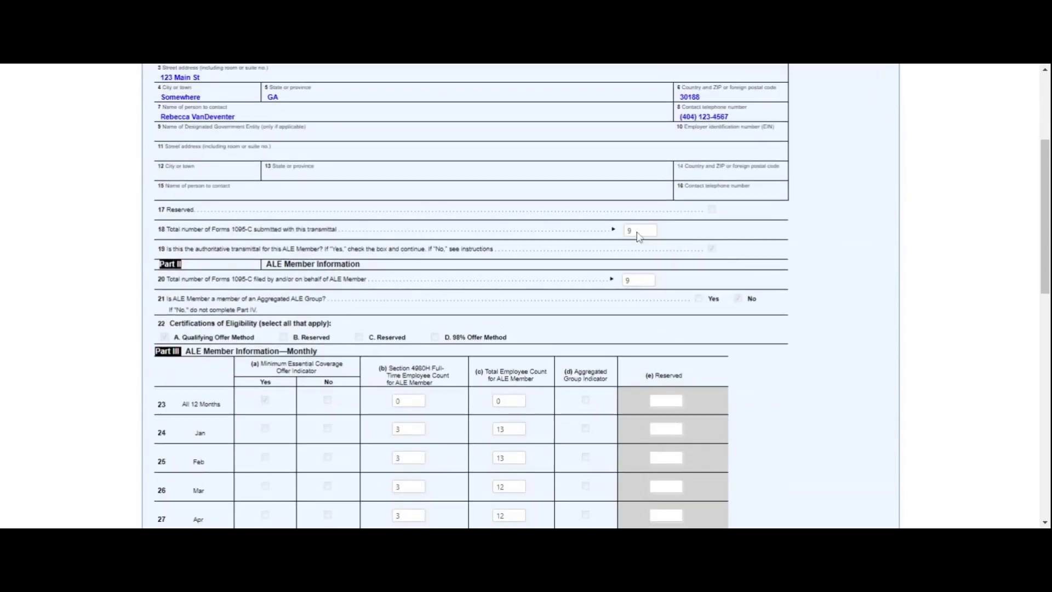
{"action": "scroll", "coordinate": [638, 282], "scroll_direction": "down", "scroll_amount": 2}
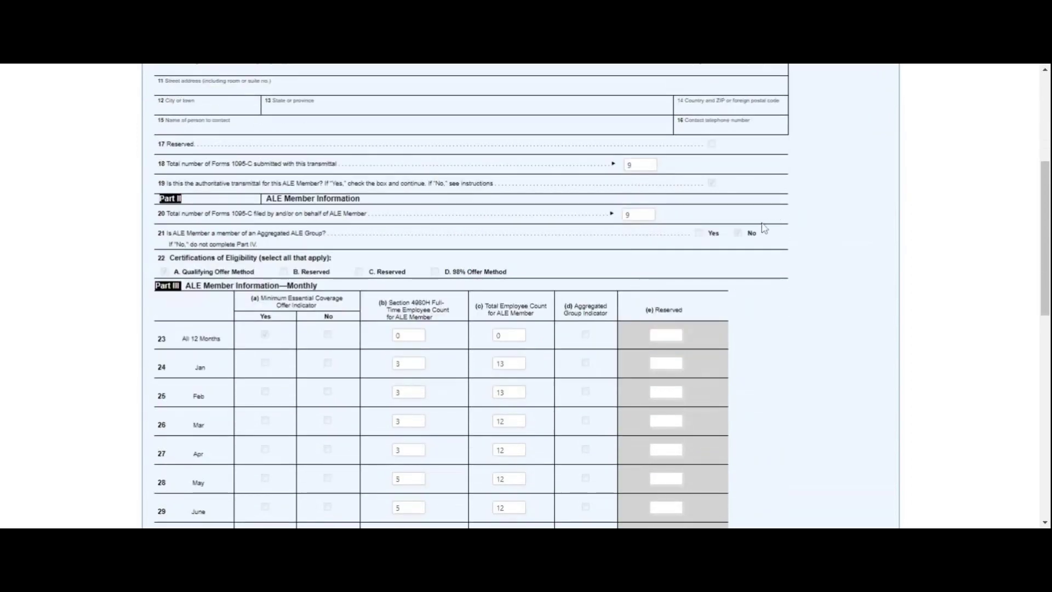
{"action": "scroll", "coordinate": [747, 232], "scroll_direction": "down", "scroll_amount": 5}
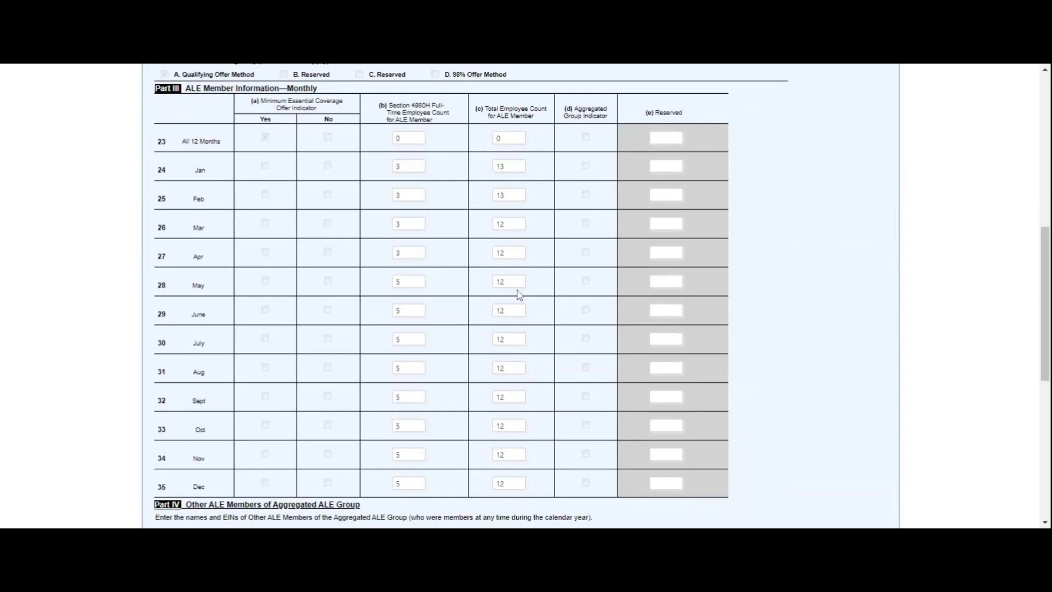
{"action": "scroll", "coordinate": [519, 295], "scroll_direction": "down", "scroll_amount": 5}
{"action": "scroll", "coordinate": [519, 295], "scroll_direction": "down", "scroll_amount": 2}
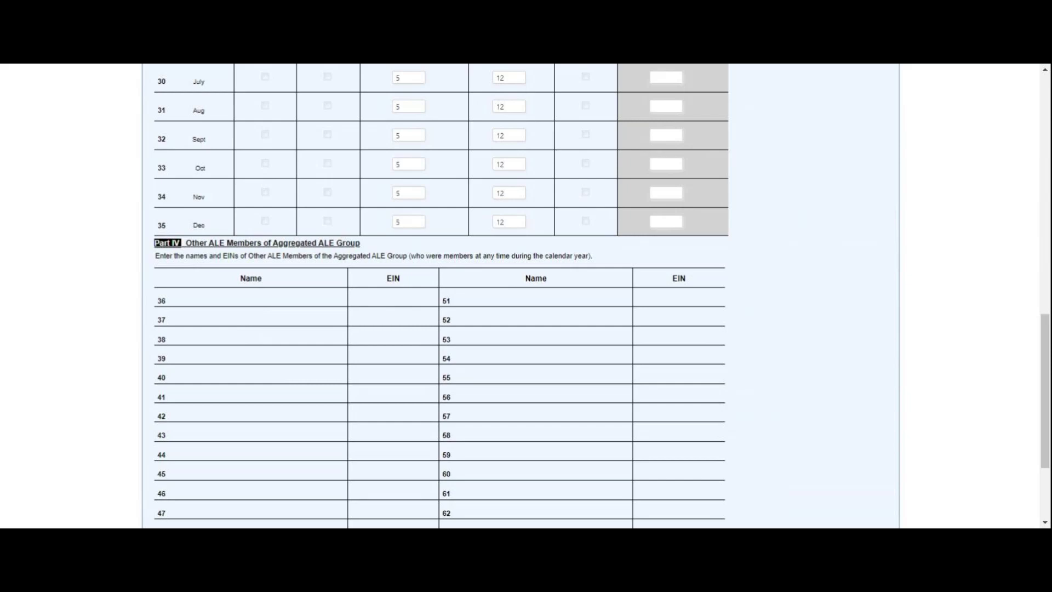
{"action": "scroll", "coordinate": [900, 279], "scroll_direction": "up", "scroll_amount": 5}
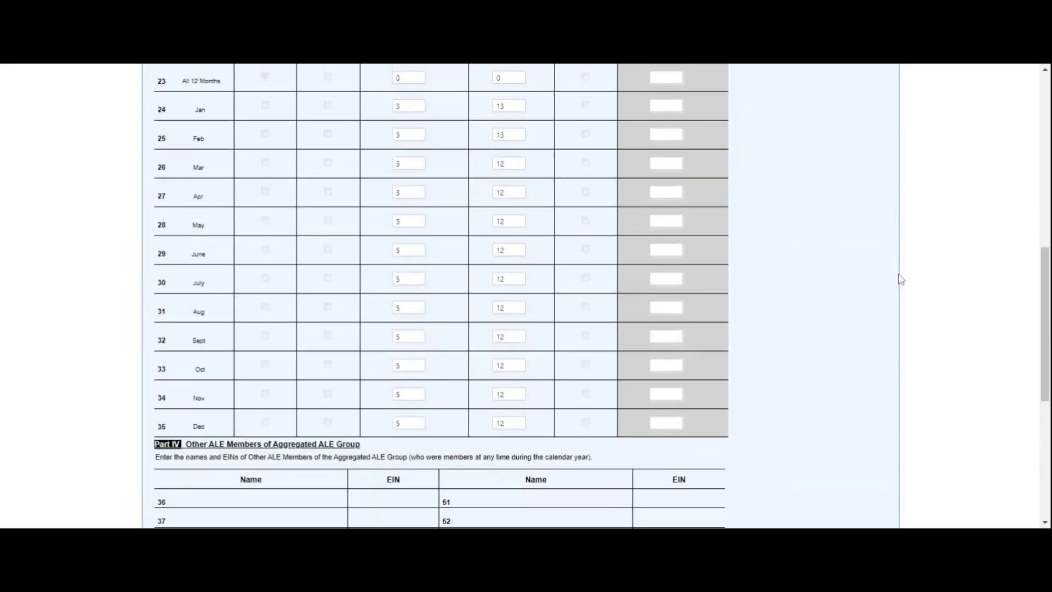
Switch to VAN MASTER CO and review its 1094-C Preview, checking the other ALE members listed in Part IV
{"action": "scroll", "coordinate": [901, 279], "scroll_direction": "up", "scroll_amount": 12}
{"action": "left_click", "coordinate": [860, 115]}
{"action": "left_click", "coordinate": [844, 140]}
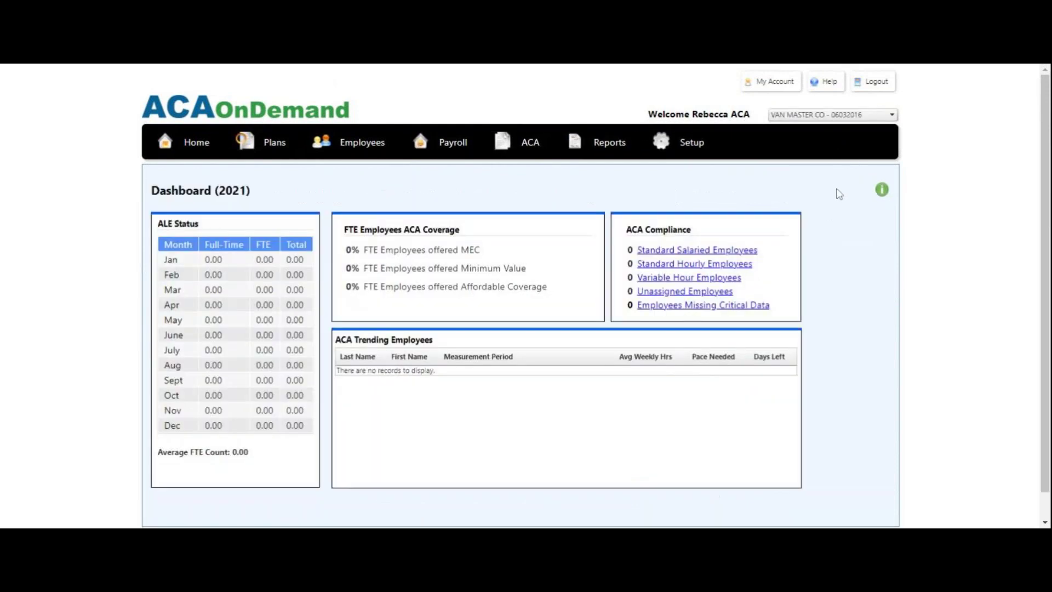
{"action": "left_click", "coordinate": [607, 156]}
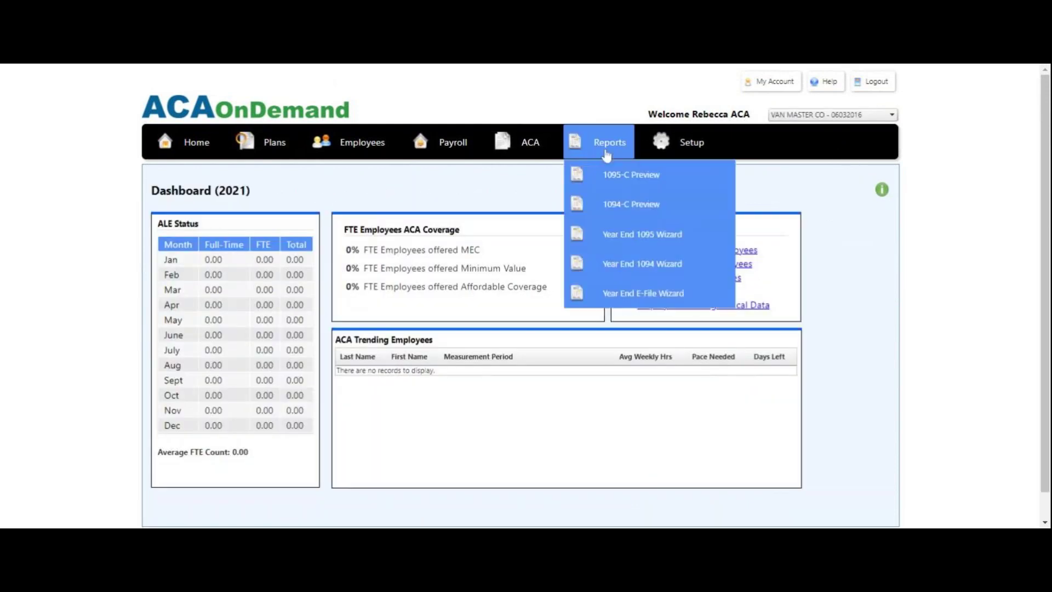
{"action": "left_click", "coordinate": [612, 211]}
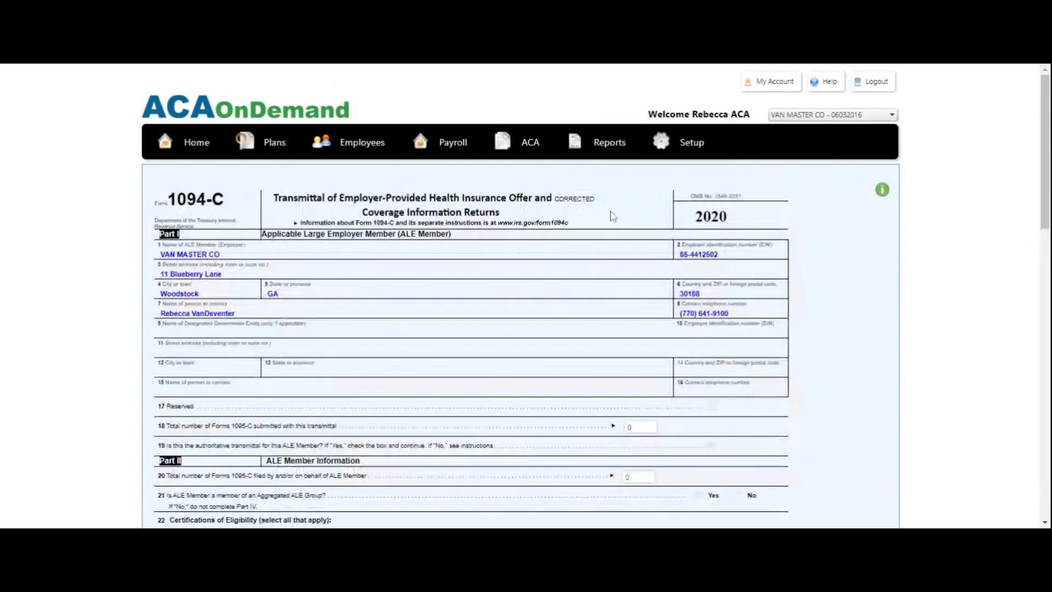
{"action": "scroll", "coordinate": [936, 280], "scroll_direction": "down", "scroll_amount": 1}
{"action": "scroll", "coordinate": [936, 279], "scroll_direction": "down", "scroll_amount": 8}
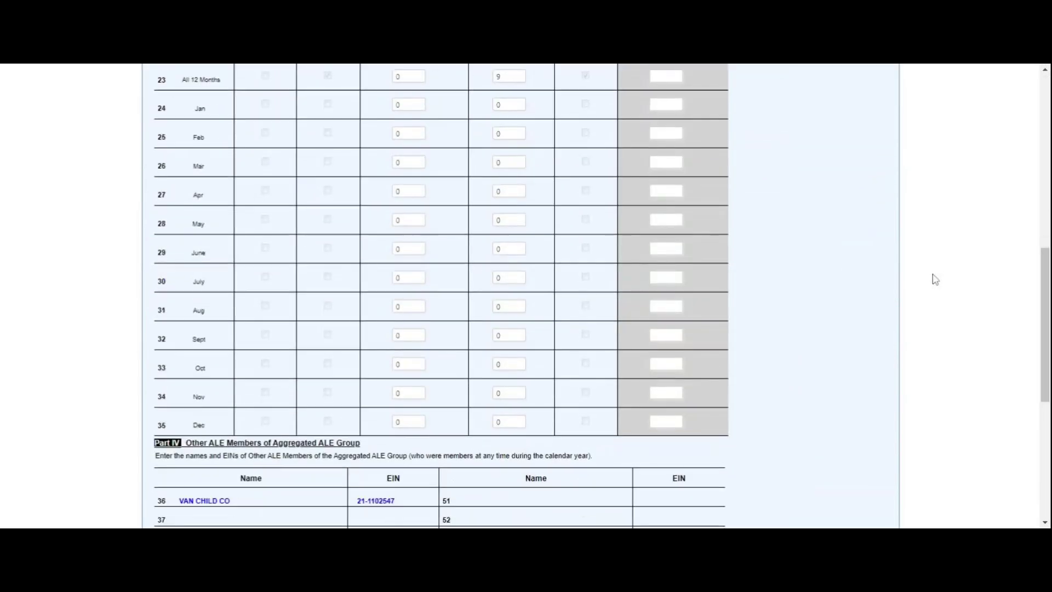
{"action": "scroll", "coordinate": [935, 279], "scroll_direction": "down", "scroll_amount": 4}
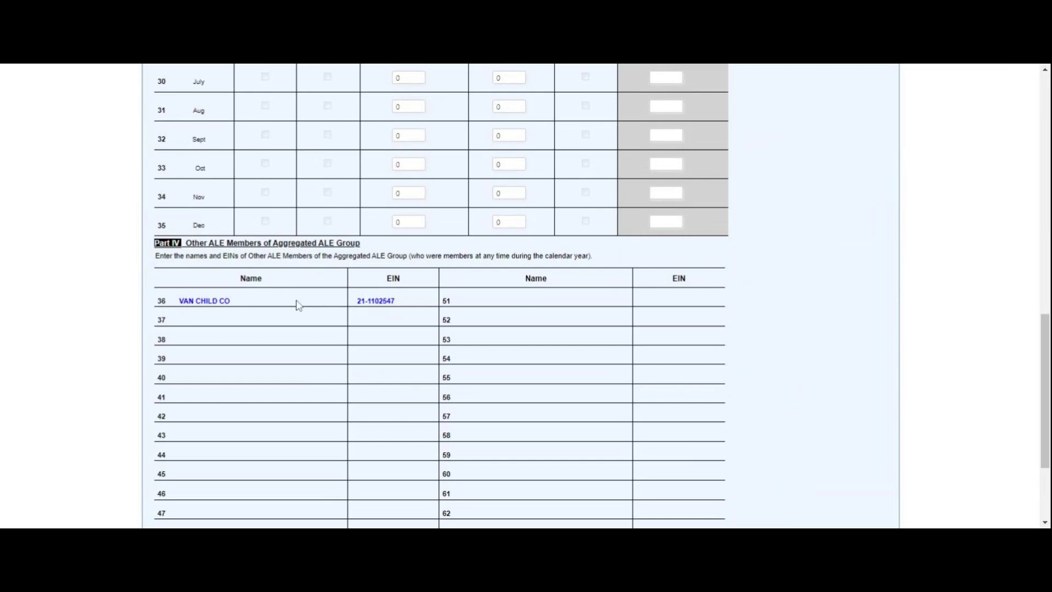
{"action": "scroll", "coordinate": [374, 316], "scroll_direction": "up", "scroll_amount": 9}
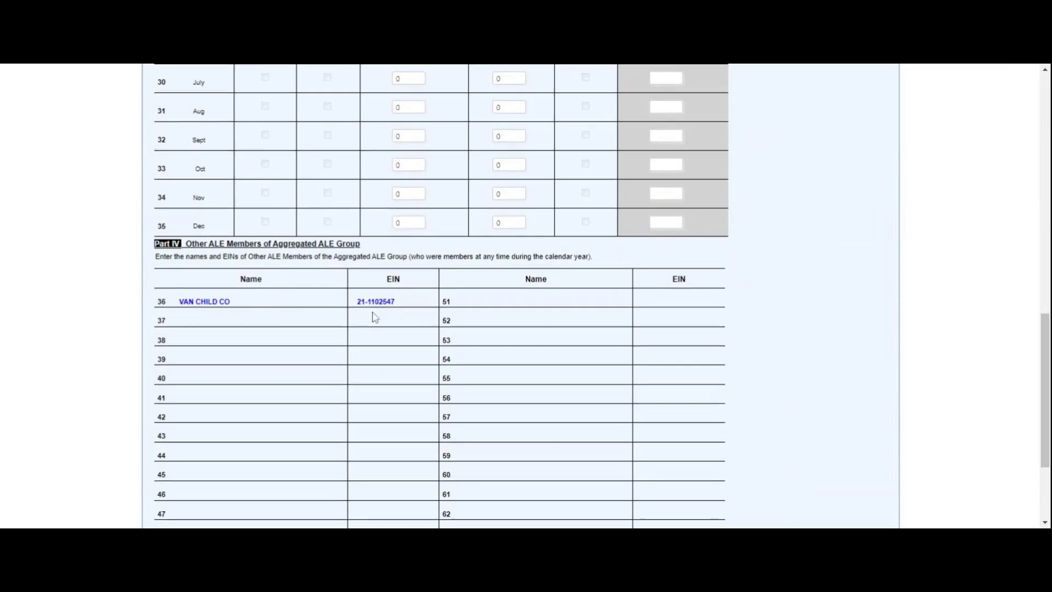
{"action": "scroll", "coordinate": [375, 317], "scroll_direction": "up", "scroll_amount": 5}
Switch the company back to Rebecca's Red Roses and open the Year End 1095 Wizard
{"action": "left_click", "coordinate": [836, 115]}
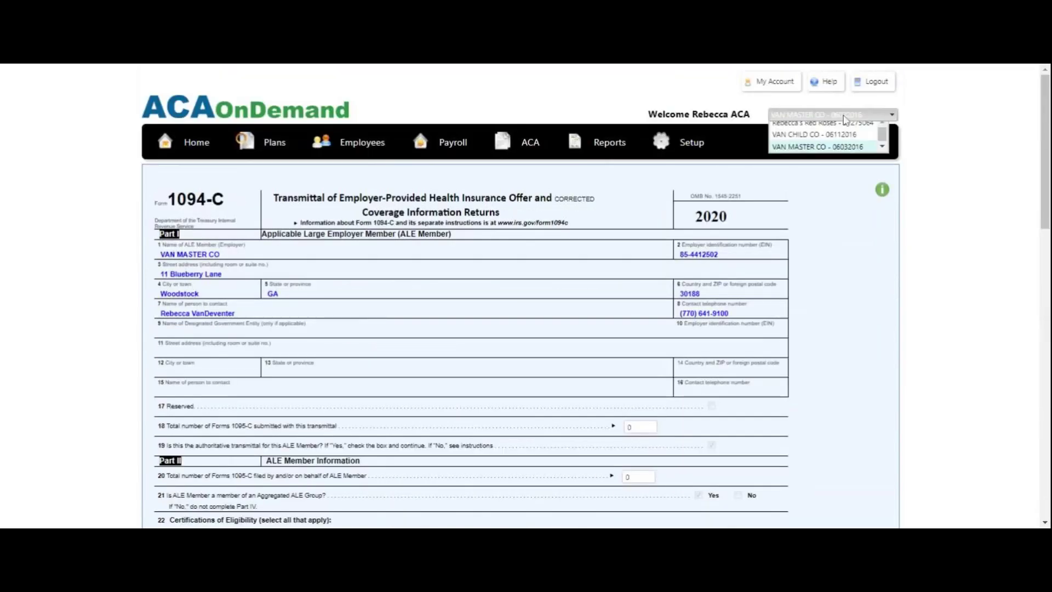
{"action": "left_click", "coordinate": [844, 129]}
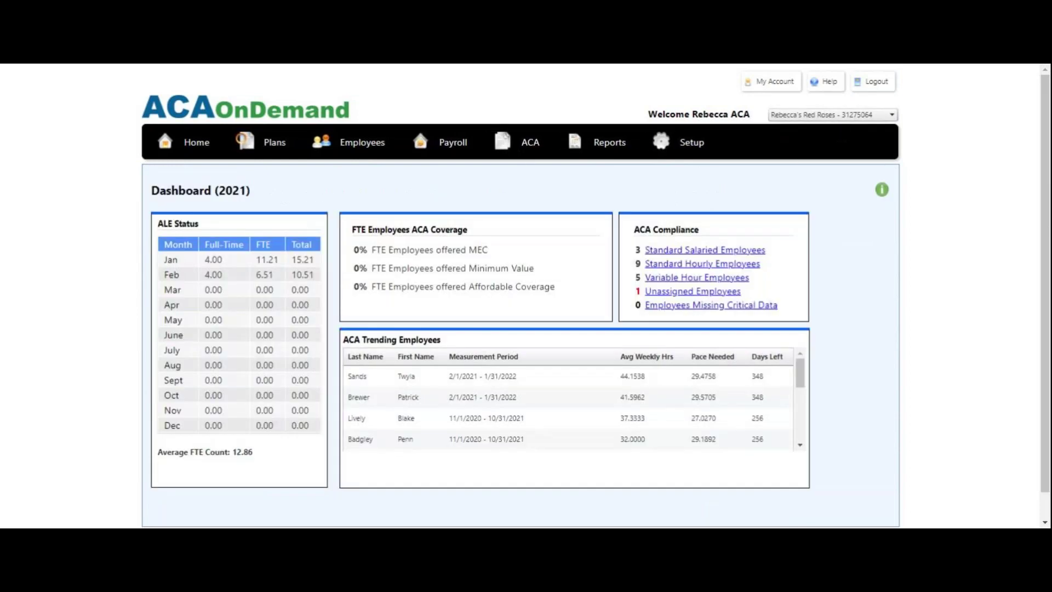
{"action": "left_click", "coordinate": [585, 156]}
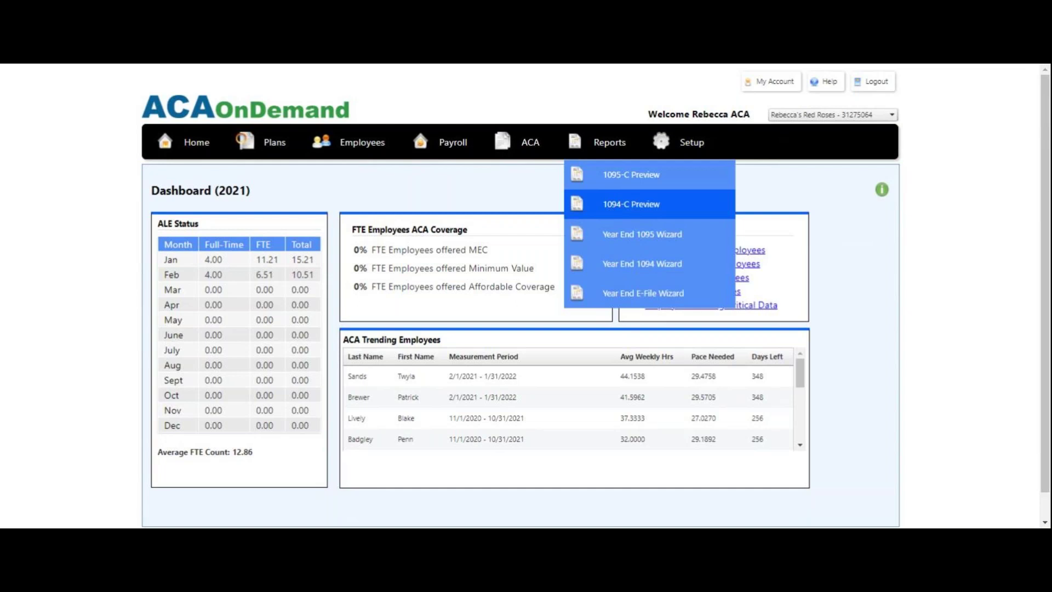
{"action": "left_click", "coordinate": [634, 236]}
{"action": "scroll", "coordinate": [631, 243], "scroll_direction": "down", "scroll_amount": 1}
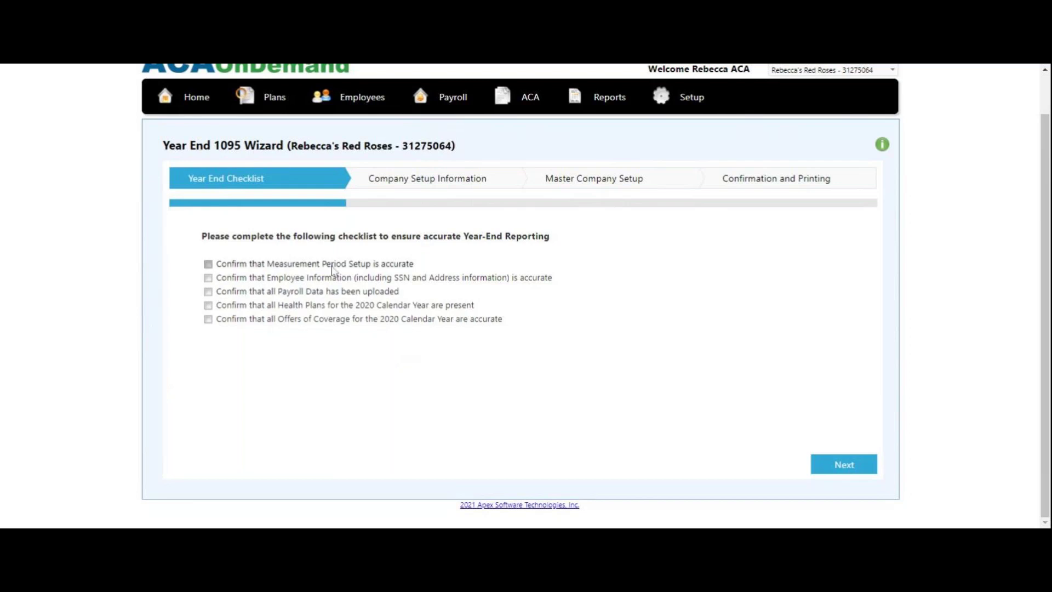
Confirm all five Year End Checklist items, from Measurement Period Setup to Offers of Coverage, and continue to Company Setup Information
{"action": "left_click", "coordinate": [208, 265]}
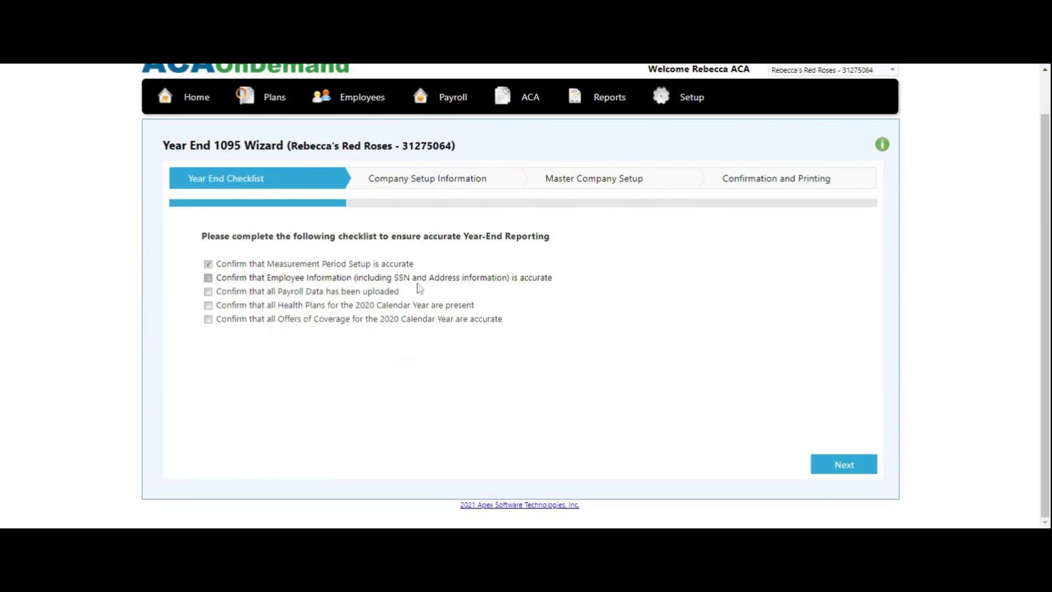
{"action": "left_click", "coordinate": [209, 279]}
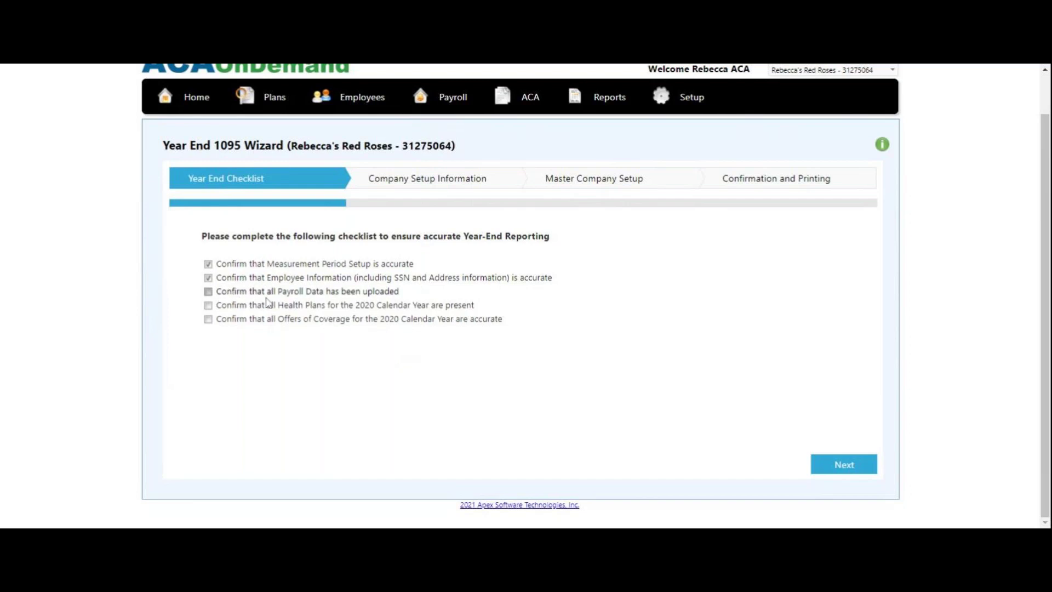
{"action": "left_click", "coordinate": [209, 292]}
{"action": "left_click", "coordinate": [208, 306]}
{"action": "left_click", "coordinate": [208, 319]}
{"action": "left_click", "coordinate": [842, 463]}
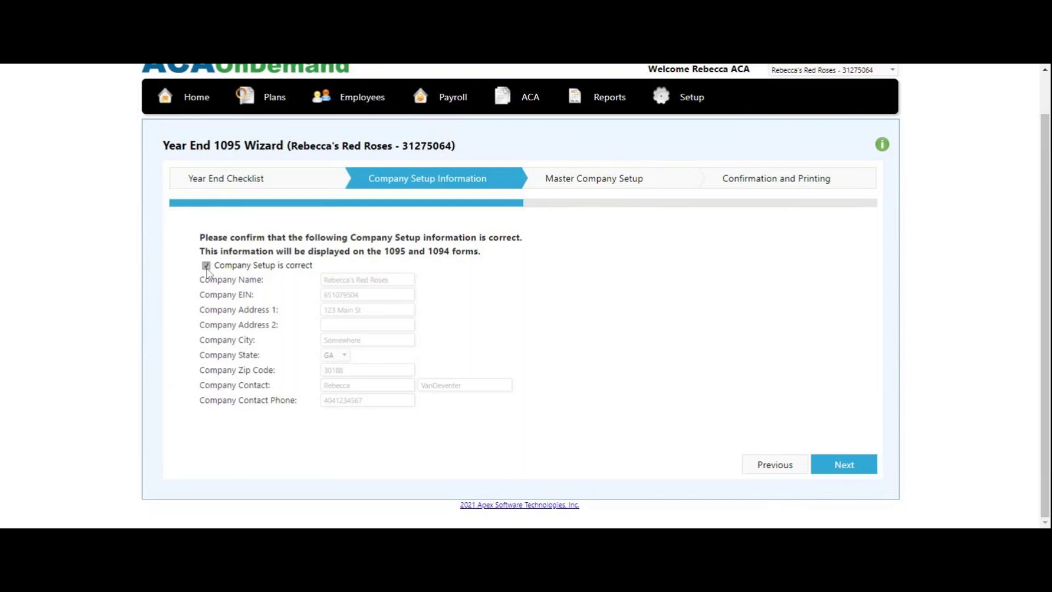
Confirm that the Company Setup is correct and check the control group statement under Master Company Setup
{"action": "left_click", "coordinate": [839, 465]}
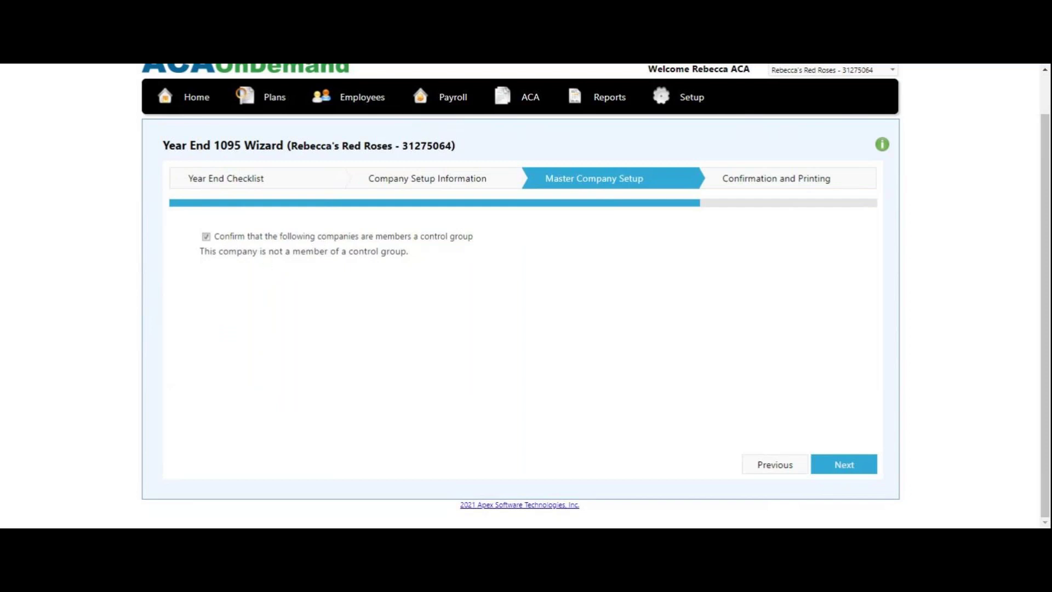
{"action": "left_click_drag", "start_coordinate": [292, 250], "coordinate": [424, 258]}
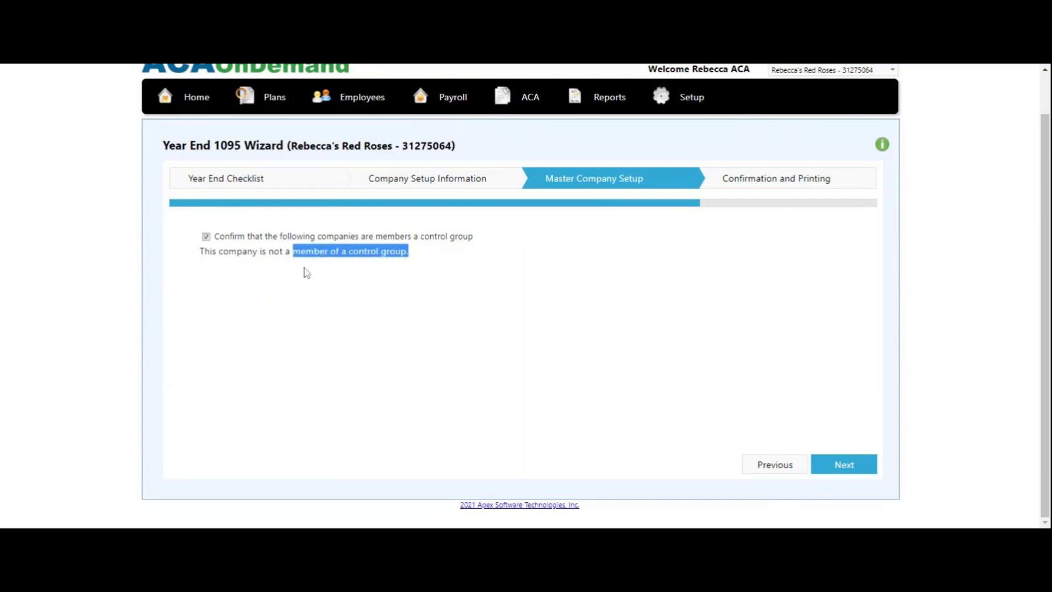
{"action": "left_click", "coordinate": [328, 276]}
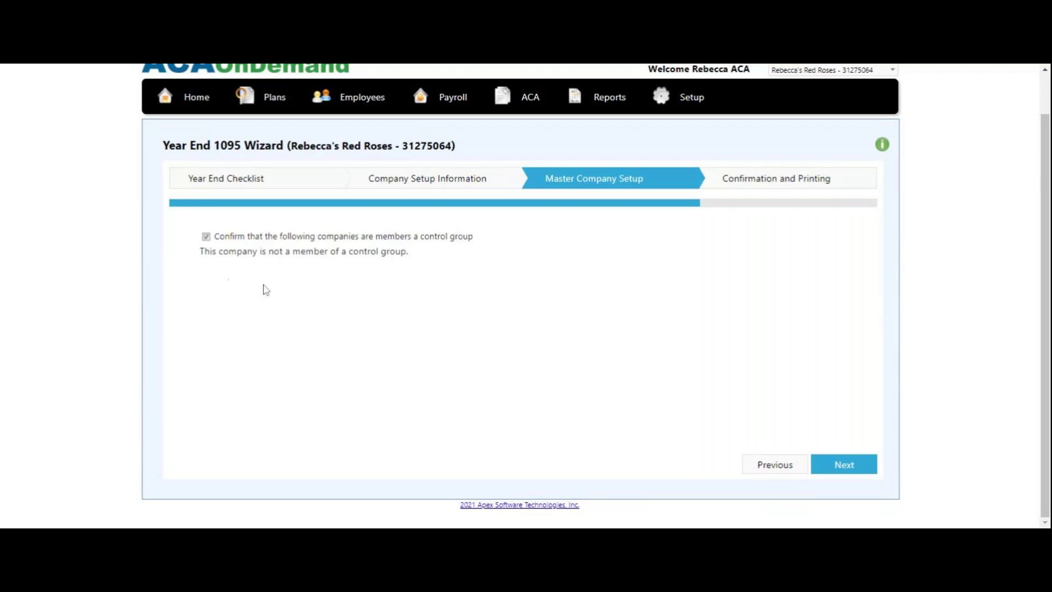
Accept the control group confirmation, verify the accuracy and completeness of the source data, and finish the Year End 1095 Wizard
{"action": "left_click", "coordinate": [827, 466]}
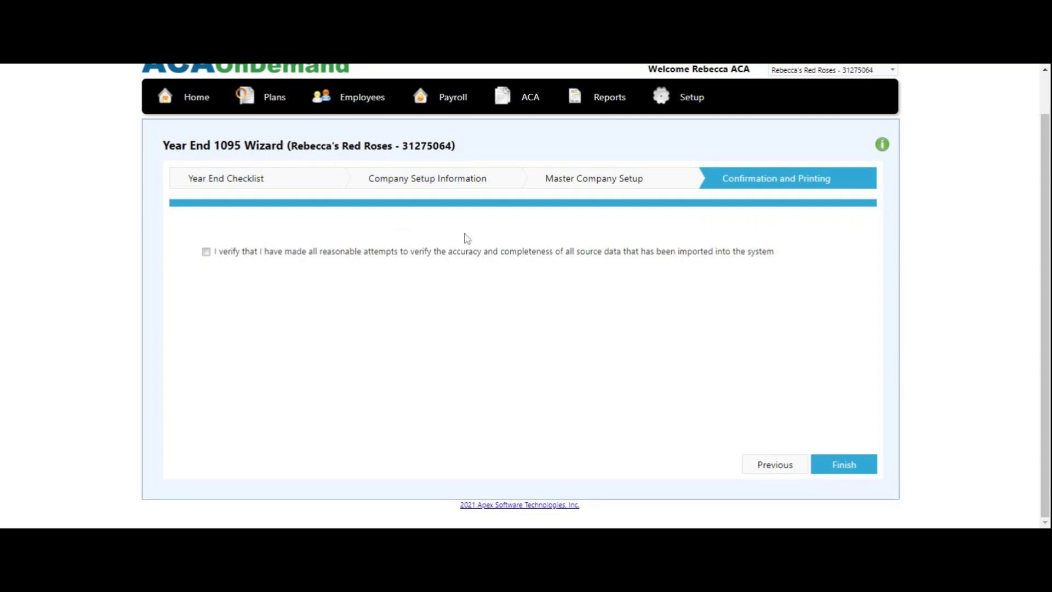
{"action": "left_click", "coordinate": [207, 253]}
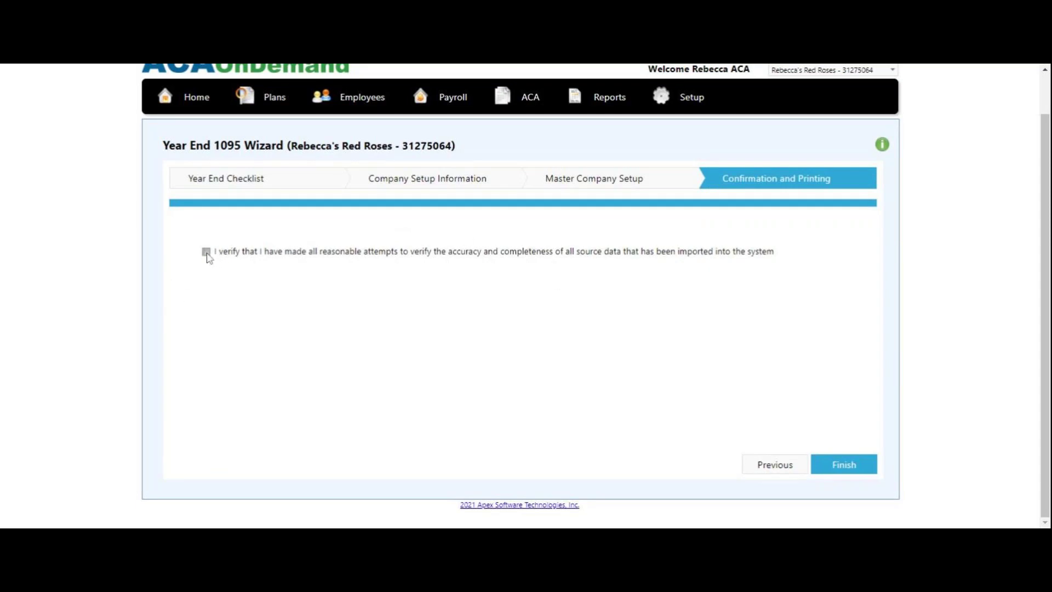
{"action": "left_click", "coordinate": [852, 468]}
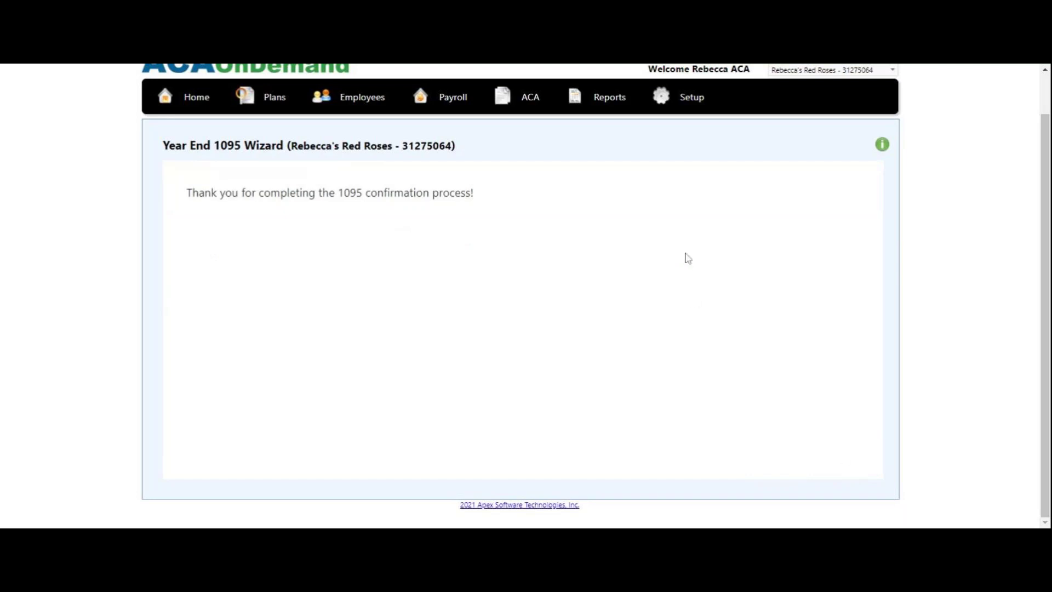
Open the 1095-C Preview and print the 1095s in Laser Cut format, acknowledging the form generation notice
{"action": "mouse_move", "coordinate": [611, 97]}
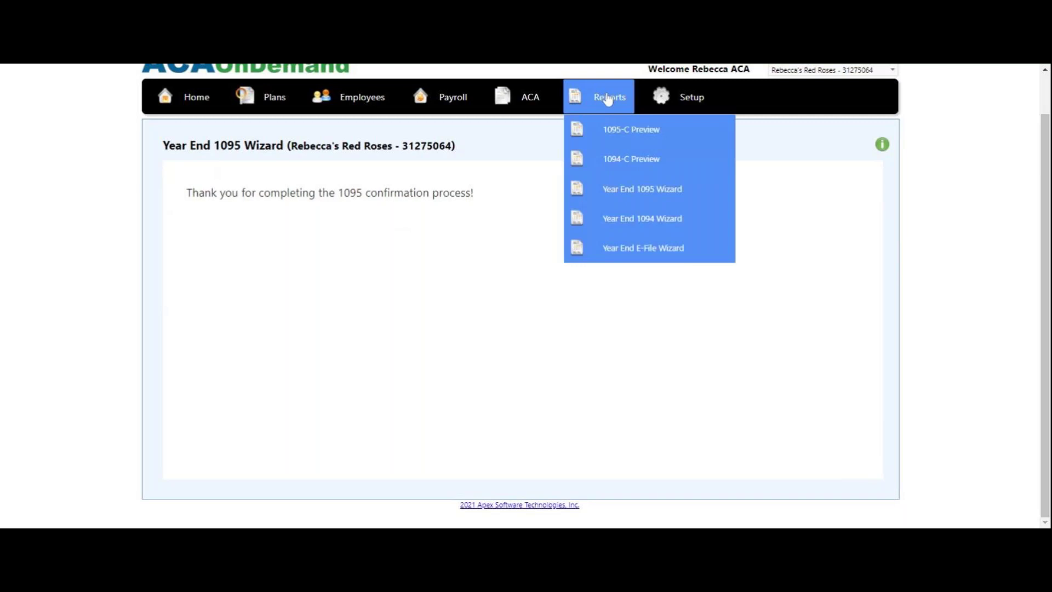
{"action": "left_click", "coordinate": [618, 140]}
{"action": "scroll", "coordinate": [712, 493], "scroll_direction": "down", "scroll_amount": 1}
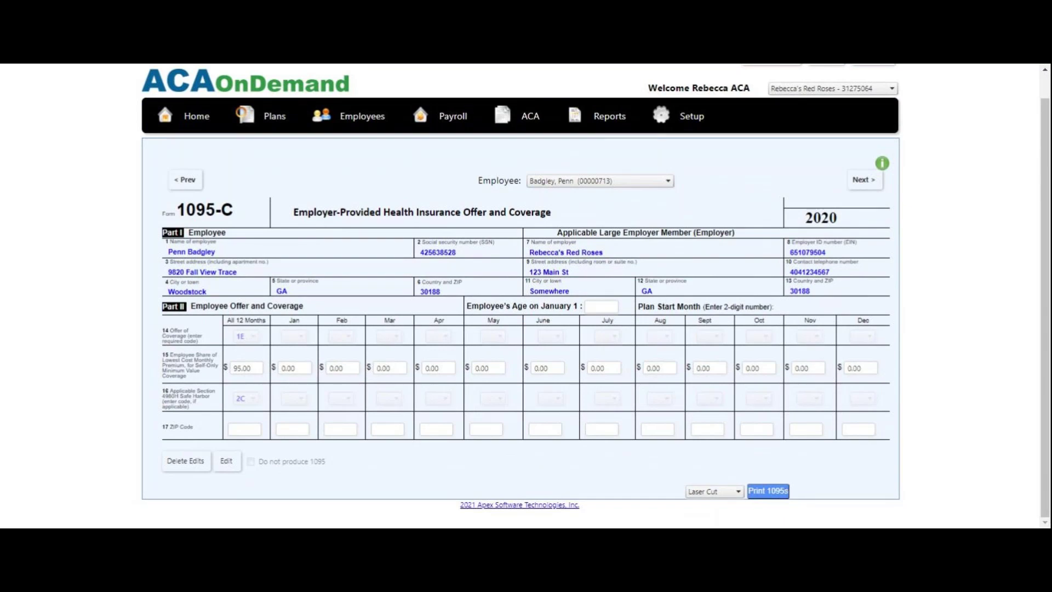
{"action": "left_click", "coordinate": [769, 495]}
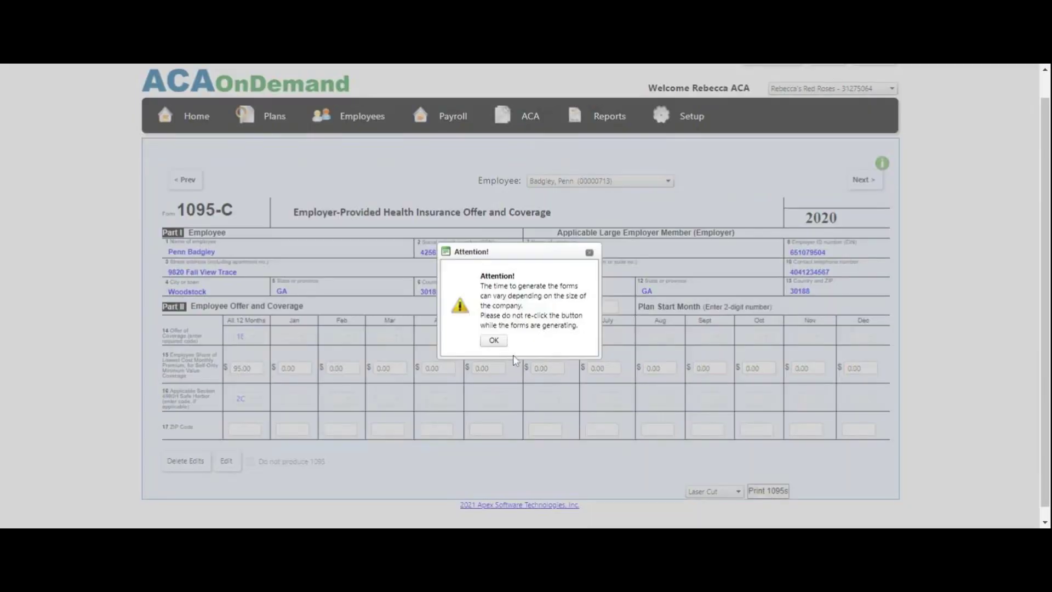
{"action": "left_click", "coordinate": [494, 341]}
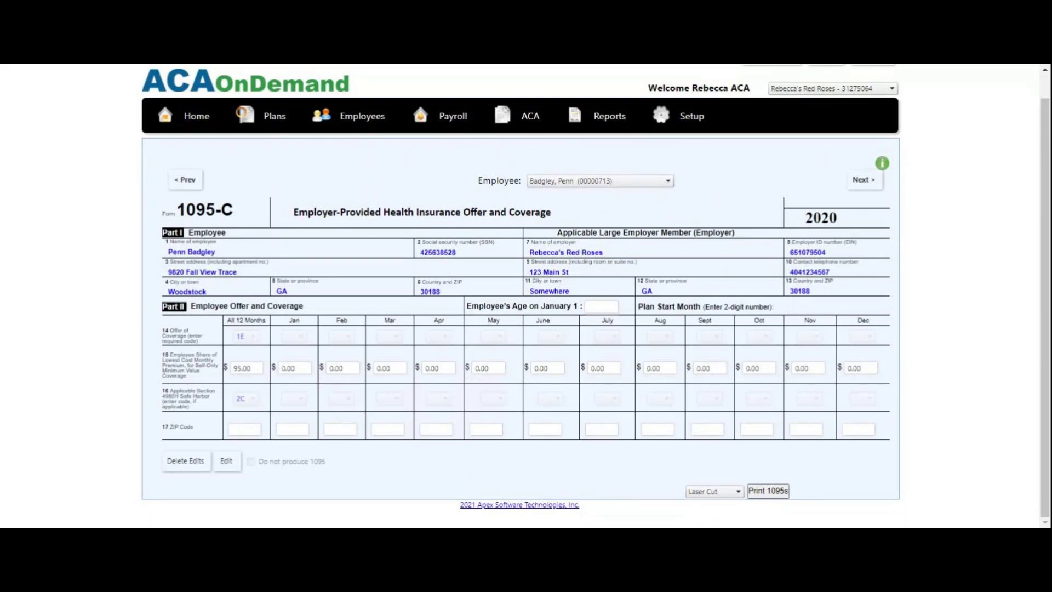
Complete the Year End 1094 Wizard, confirming that the Company Setup is correct and verifying the accuracy of the source data
{"action": "mouse_move", "coordinate": [604, 124]}
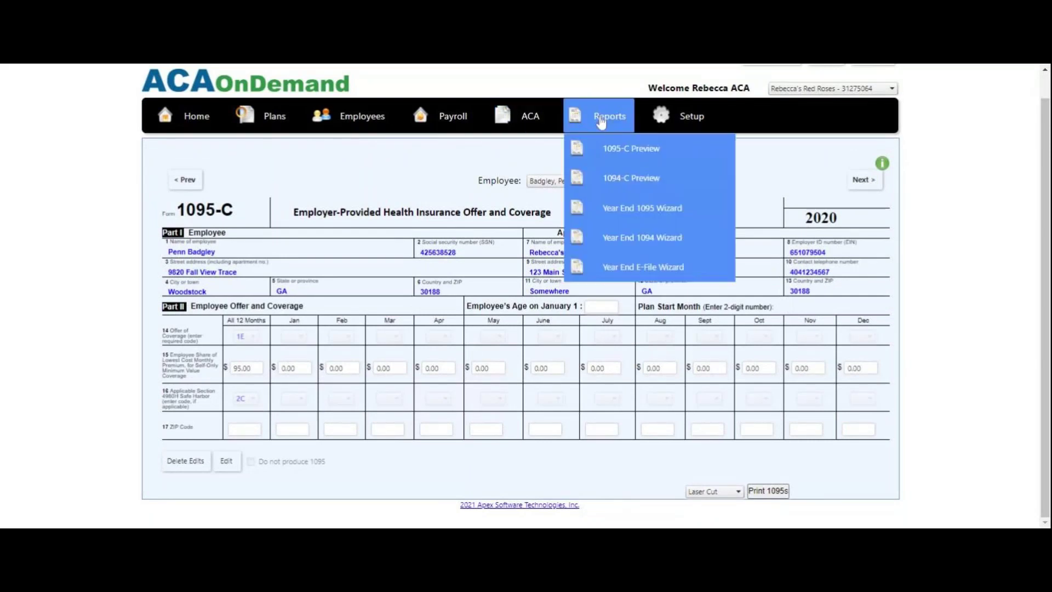
{"action": "left_click", "coordinate": [652, 247]}
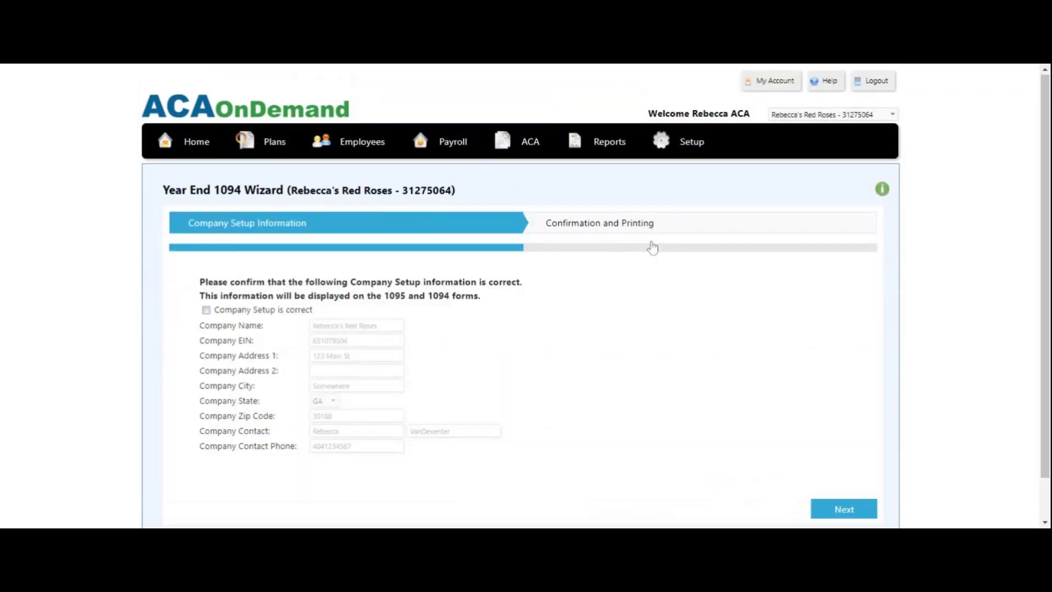
{"action": "scroll", "coordinate": [652, 247], "scroll_direction": "down", "scroll_amount": 1}
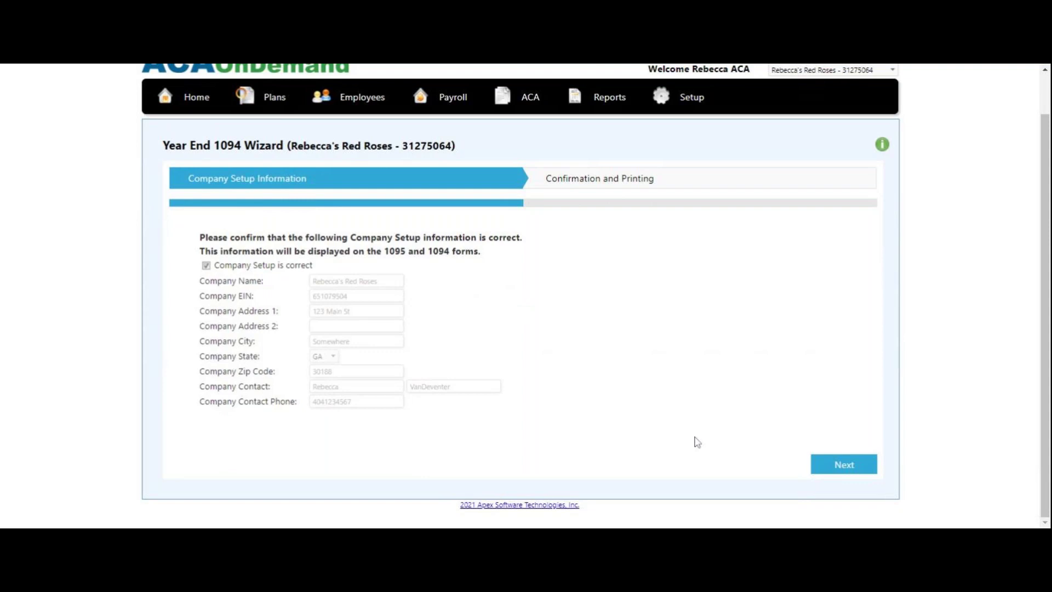
{"action": "left_click", "coordinate": [864, 466]}
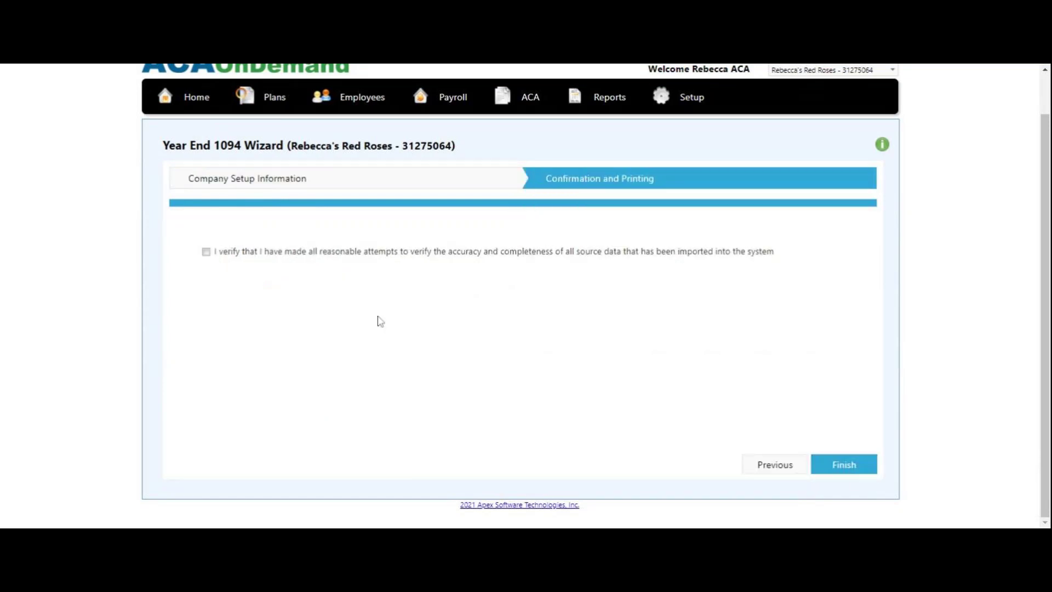
{"action": "left_click", "coordinate": [207, 251]}
{"action": "left_click", "coordinate": [854, 471]}
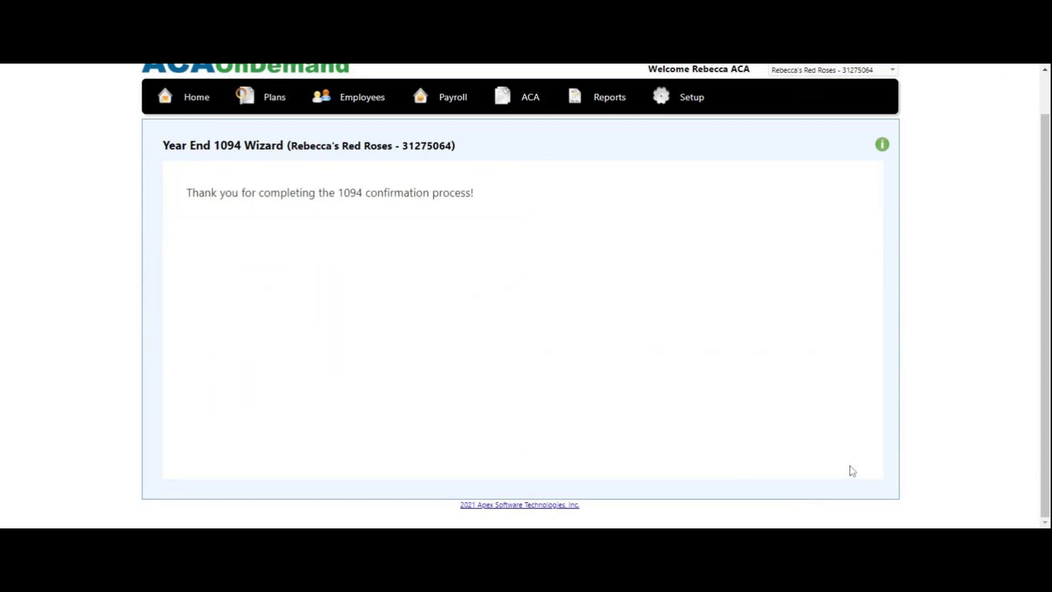
Open the 1094-C Preview and review the form from Part I through the Other ALE Members section in Part IV
{"action": "left_click", "coordinate": [614, 100]}
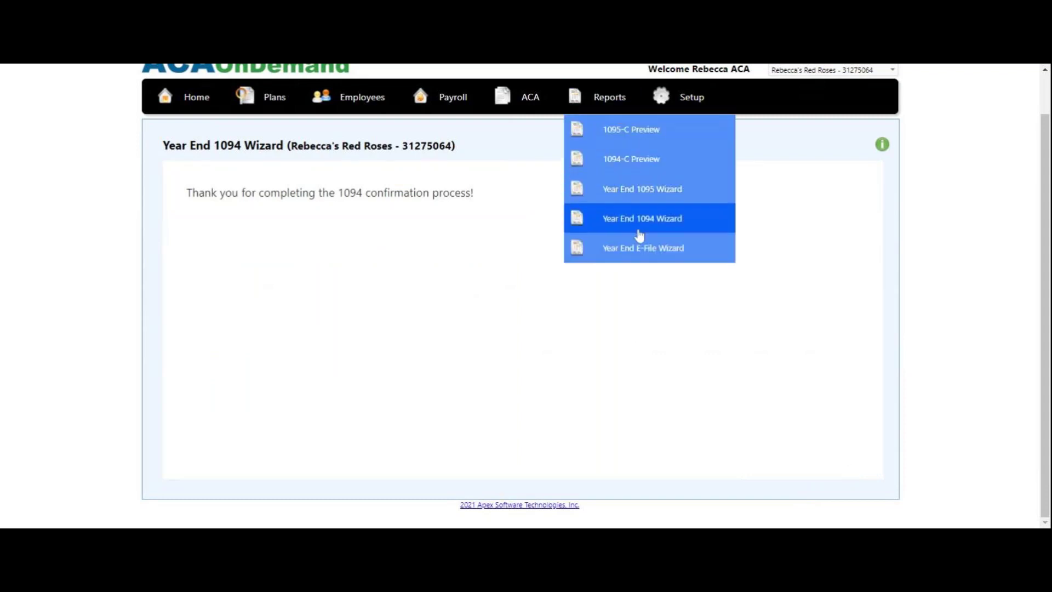
{"action": "left_click", "coordinate": [630, 171]}
{"action": "scroll", "coordinate": [677, 327], "scroll_direction": "down", "scroll_amount": 20}
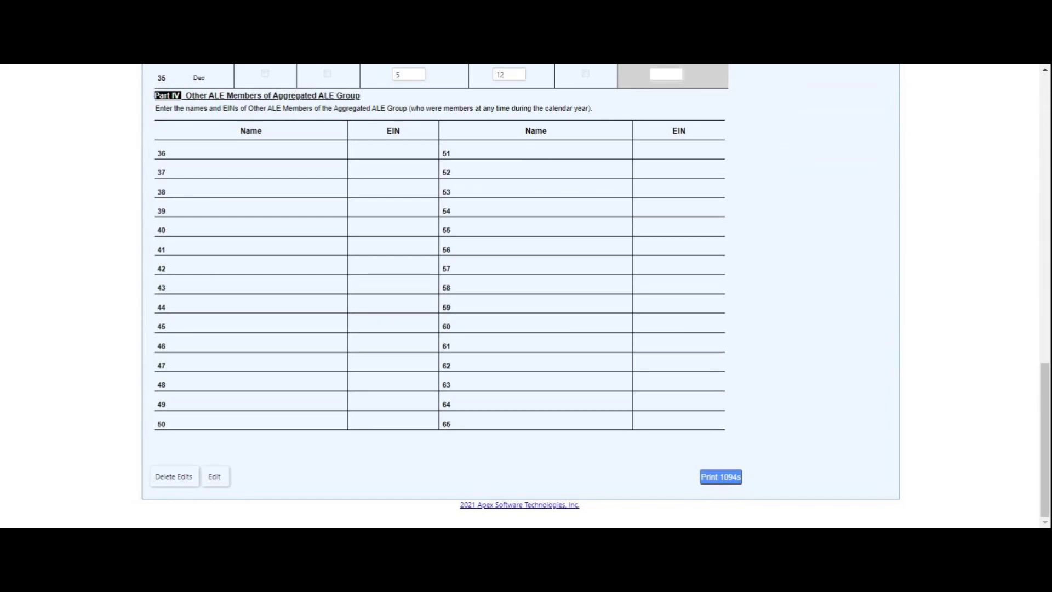
{"action": "scroll", "coordinate": [719, 481], "scroll_direction": "up", "scroll_amount": 12}
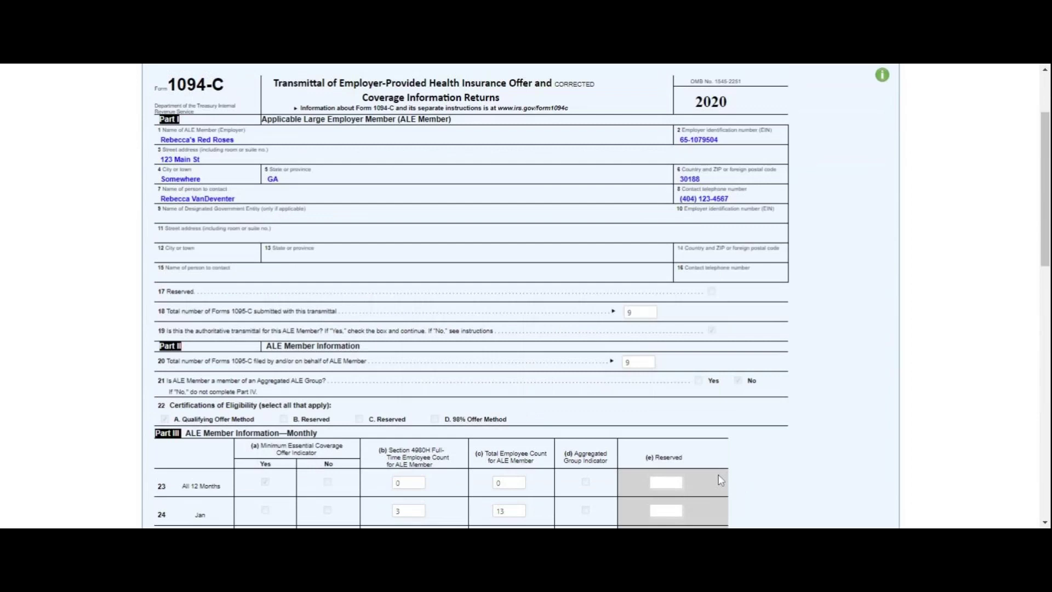
{"action": "scroll", "coordinate": [719, 480], "scroll_direction": "up", "scroll_amount": 3}
Open the 1095-C Preview, check which fields of the employee's form can be edited, and cancel editing
{"action": "mouse_move", "coordinate": [616, 162]}
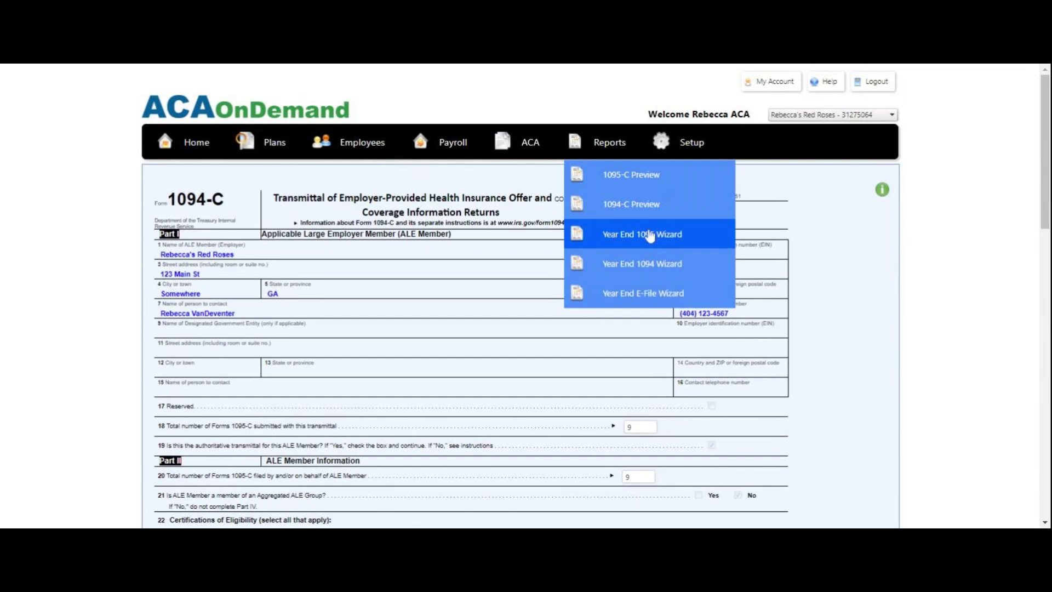
{"action": "left_click", "coordinate": [638, 182]}
{"action": "scroll", "coordinate": [553, 258], "scroll_direction": "down", "scroll_amount": 1}
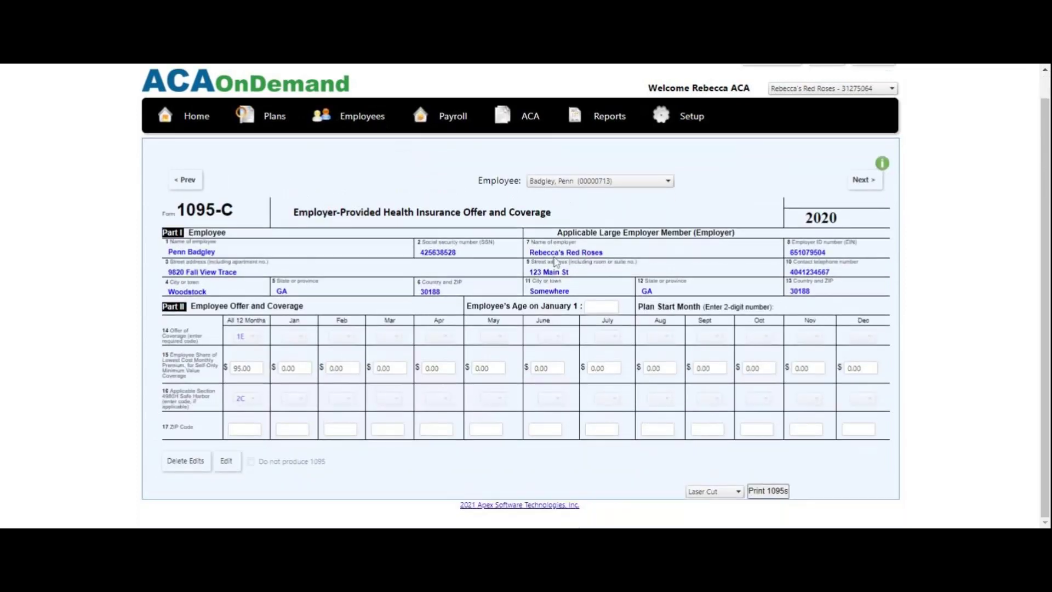
{"action": "left_click", "coordinate": [229, 464]}
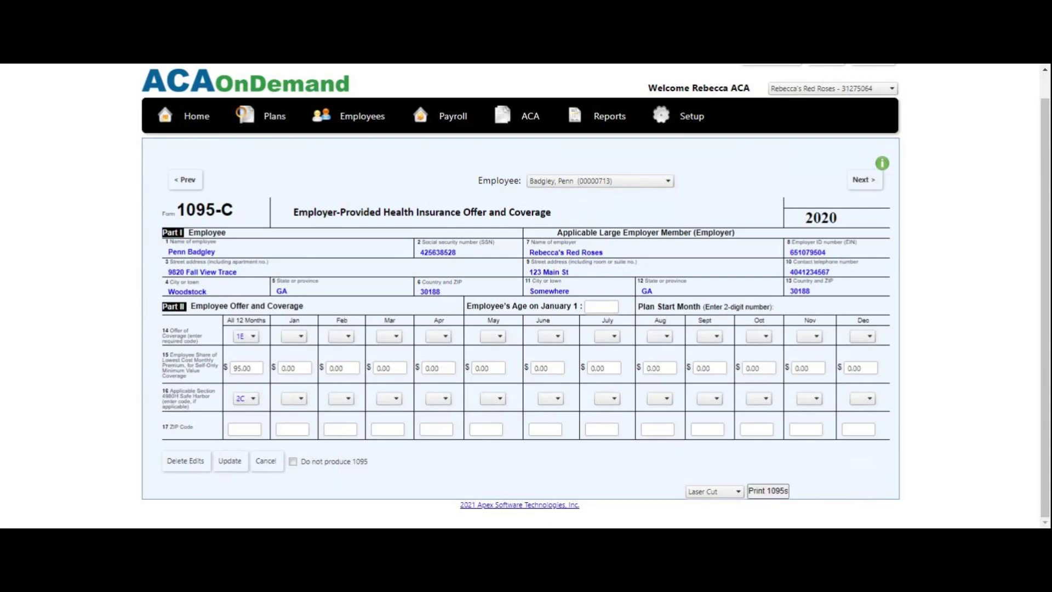
{"action": "left_click", "coordinate": [265, 463]}
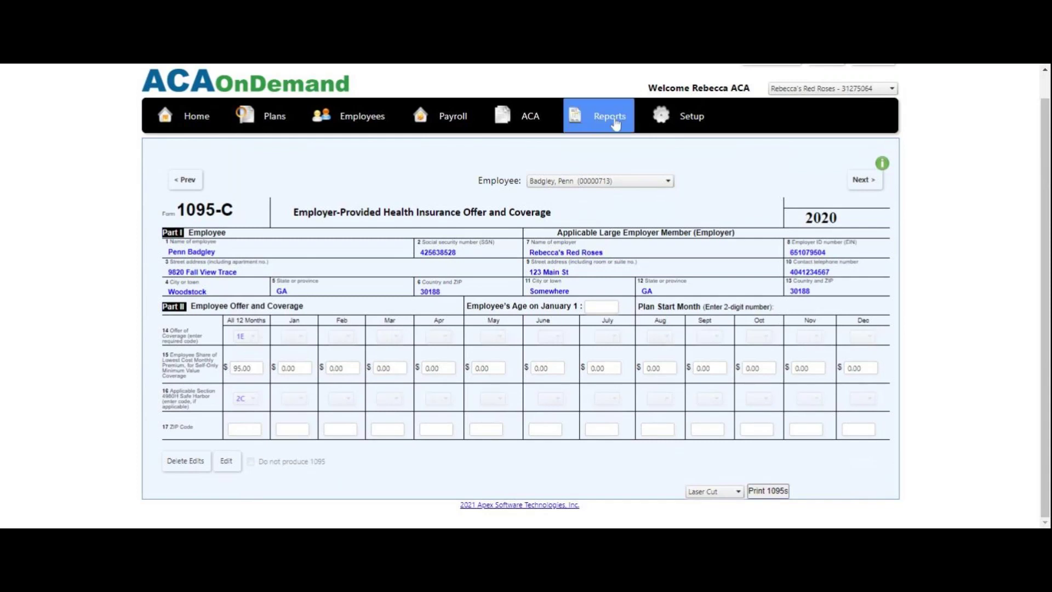
Start the Year End E-File Wizard and complete its checklist by marking the 1095 Wizard and 1094 Wizard as complete
{"action": "mouse_move", "coordinate": [614, 121]}
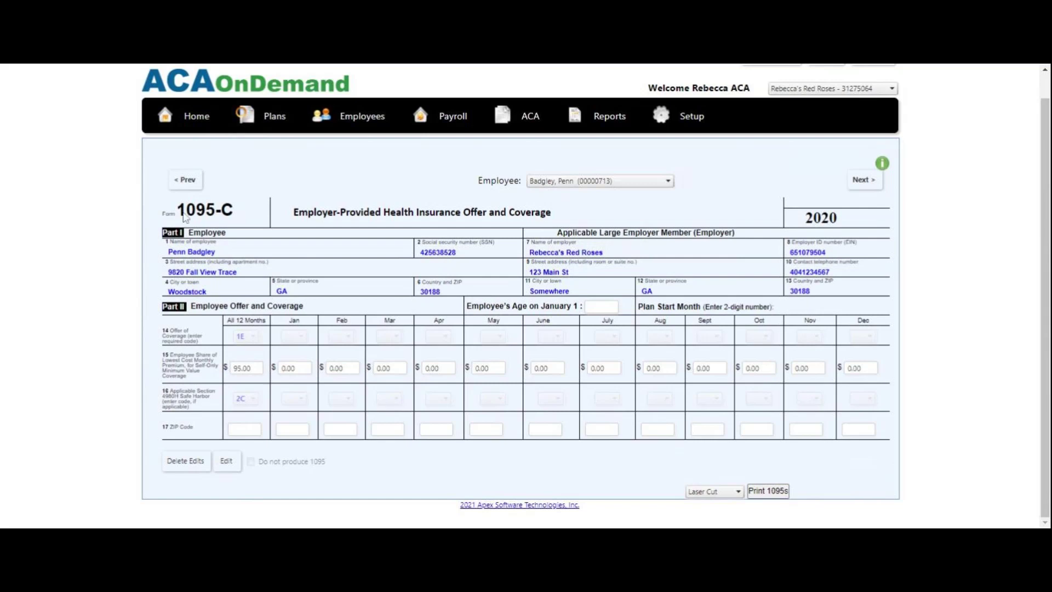
{"action": "mouse_move", "coordinate": [600, 124]}
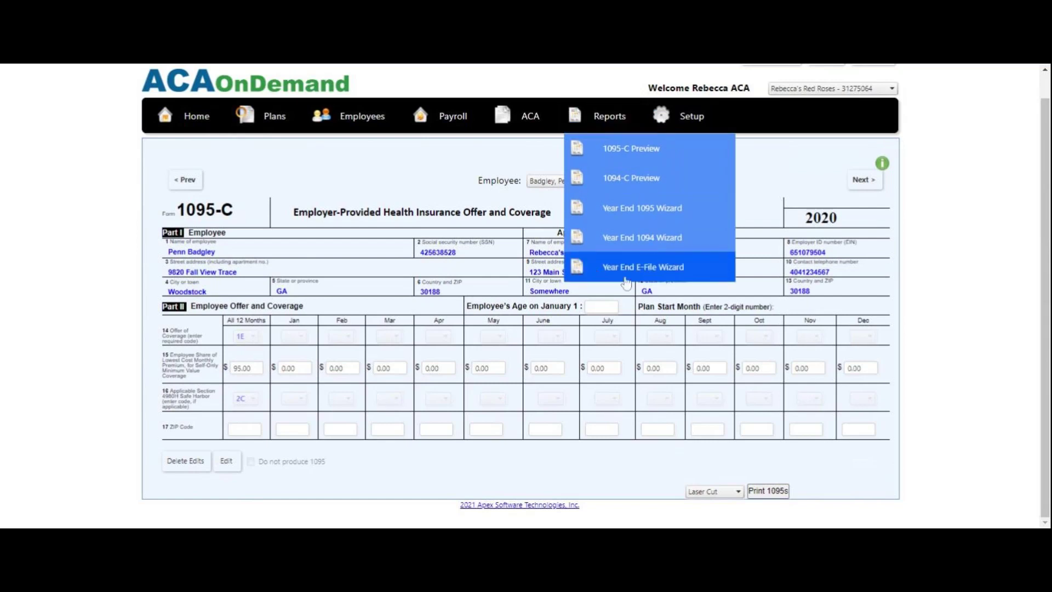
{"action": "left_click", "coordinate": [652, 274]}
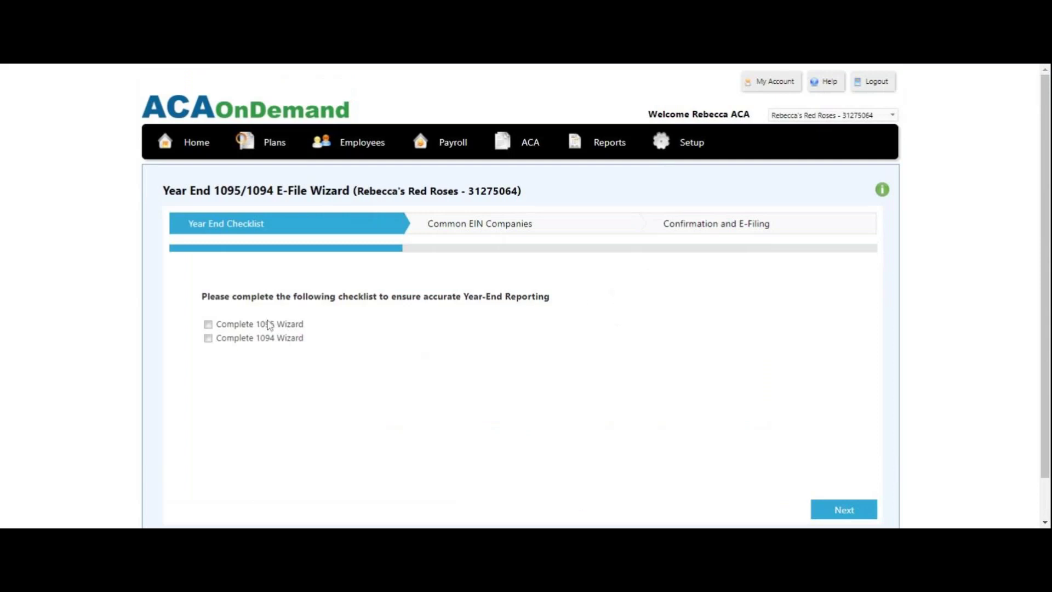
{"action": "left_click", "coordinate": [207, 325]}
{"action": "left_click", "coordinate": [209, 338]}
{"action": "left_click", "coordinate": [850, 509]}
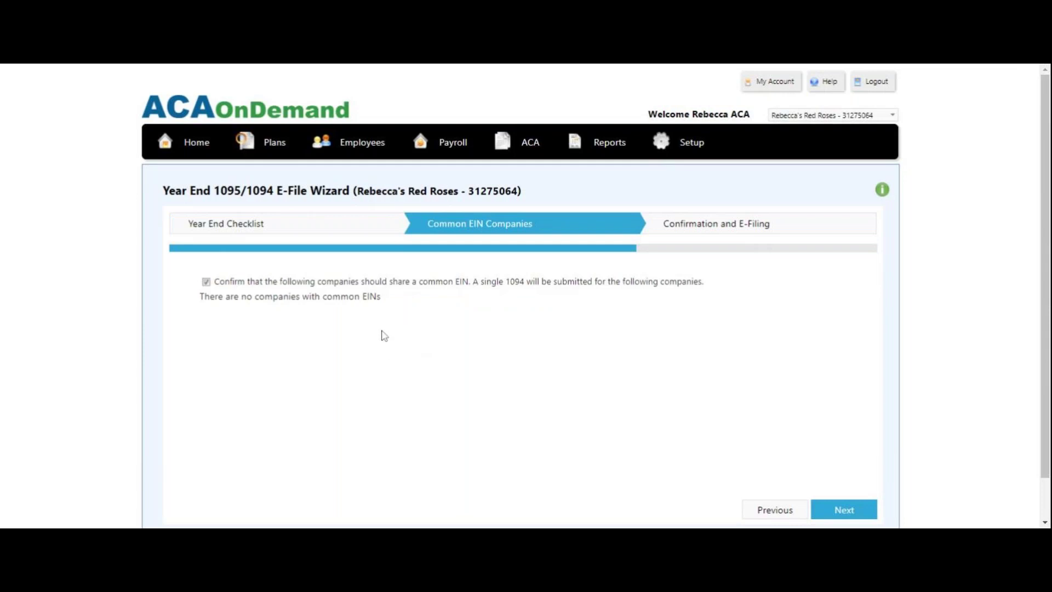
Accept the common EIN confirmation, authorize submission of the accurate 1095s and 1094 to the IRS, and finish the E-File Wizard
{"action": "scroll", "coordinate": [384, 335], "scroll_direction": "down", "scroll_amount": 1}
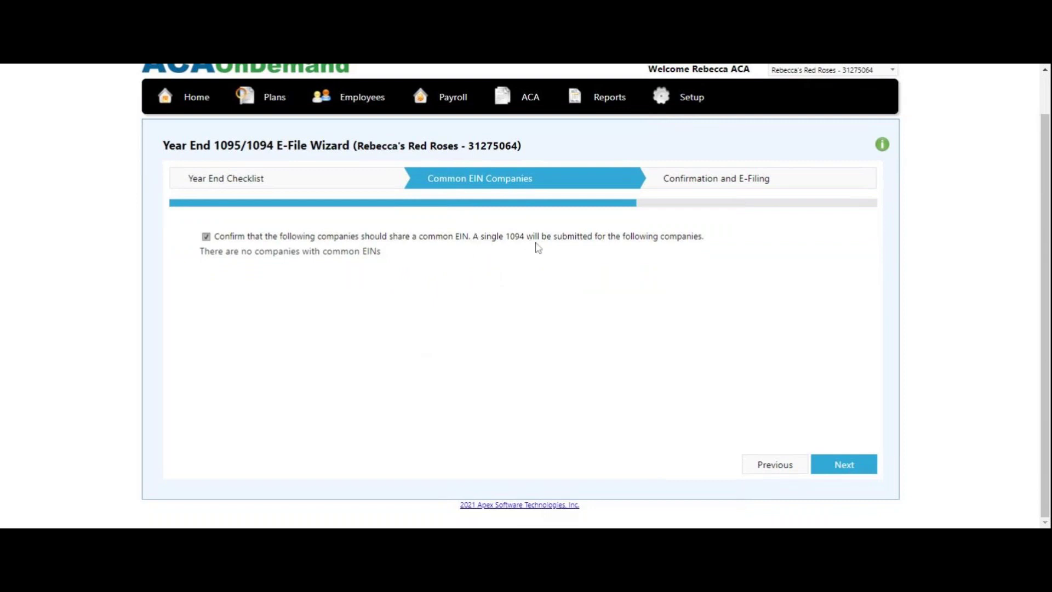
{"action": "left_click", "coordinate": [850, 465]}
{"action": "left_click", "coordinate": [206, 236]}
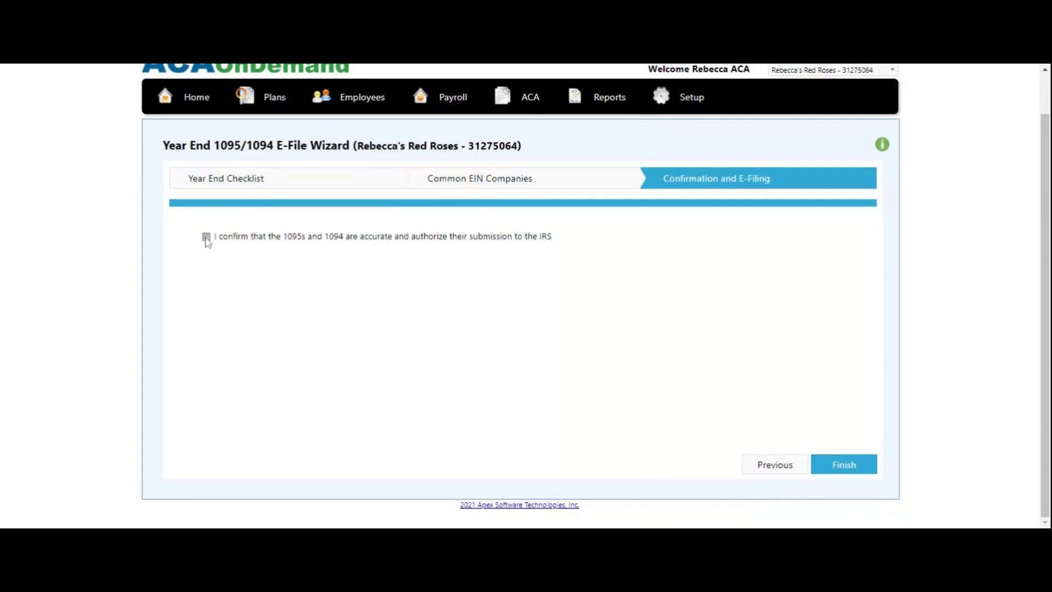
{"action": "left_click_drag", "start_coordinate": [409, 237], "coordinate": [558, 246]}
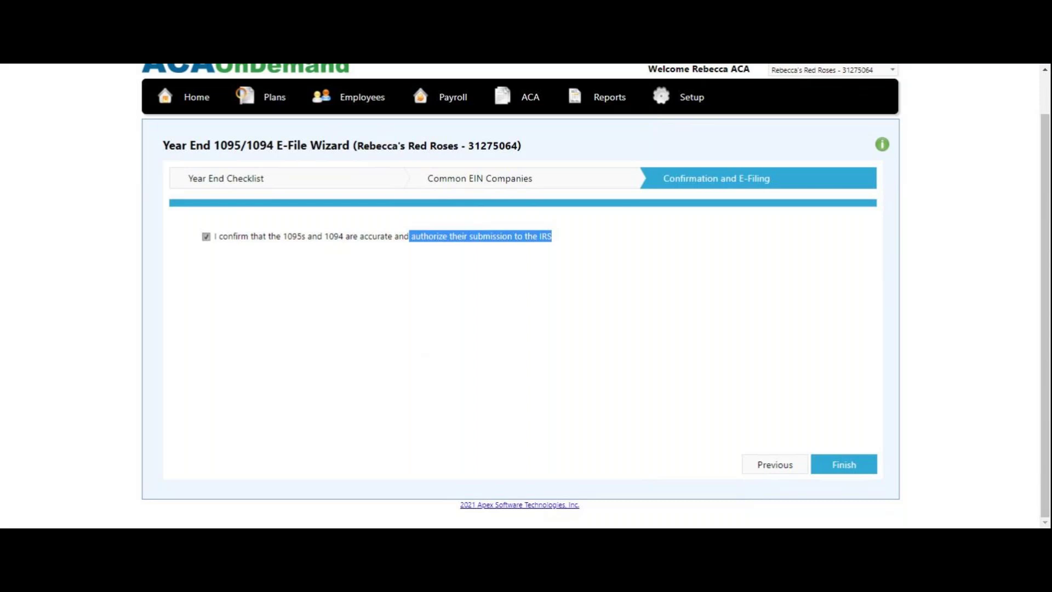
{"action": "left_click", "coordinate": [864, 470]}
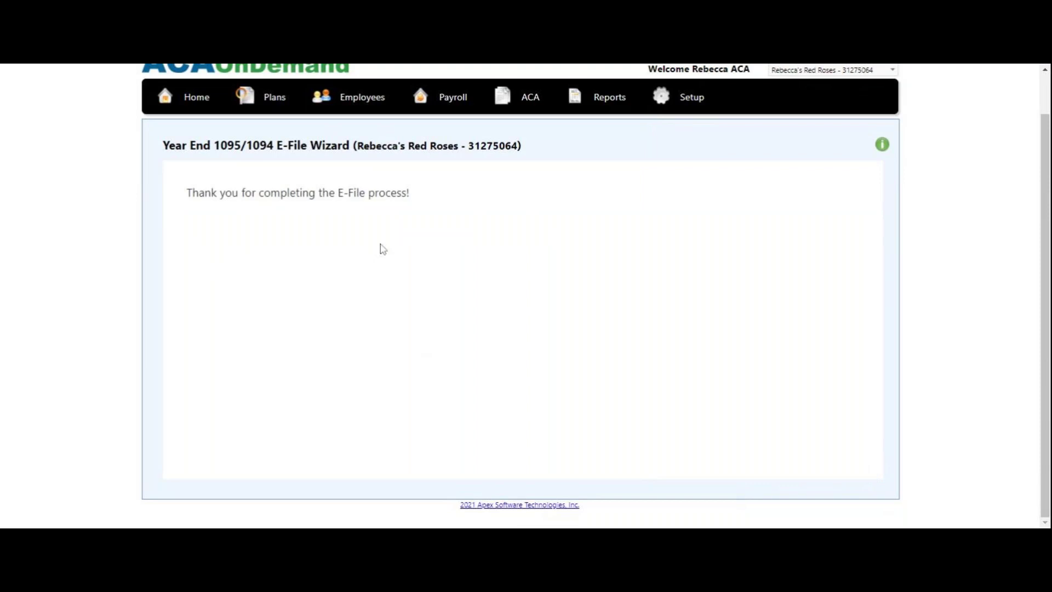
{"action": "scroll", "coordinate": [382, 249], "scroll_direction": "up", "scroll_amount": 2}
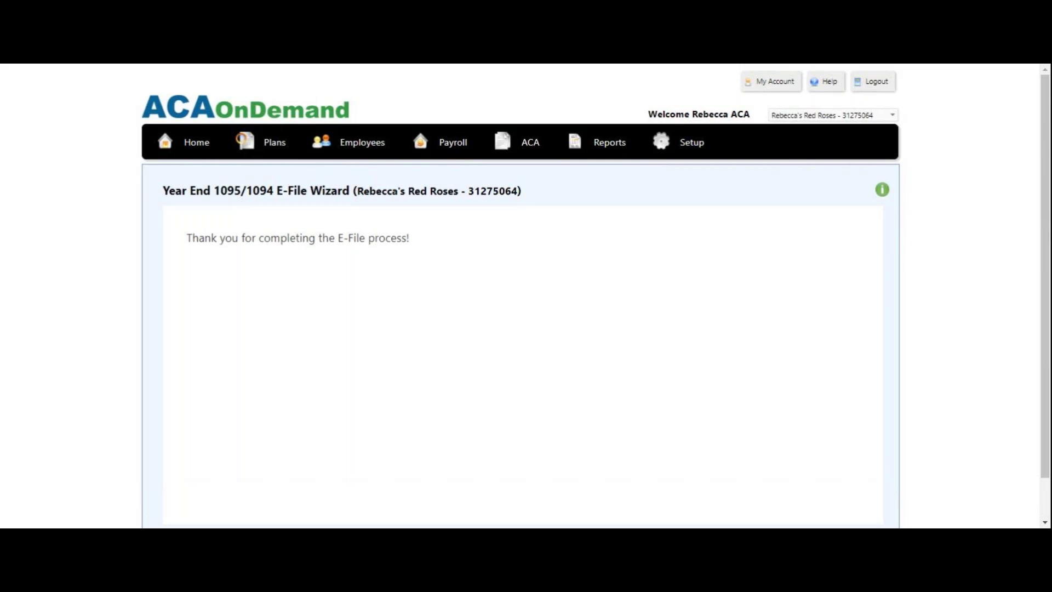
{"action": "left_click", "coordinate": [201, 157]}
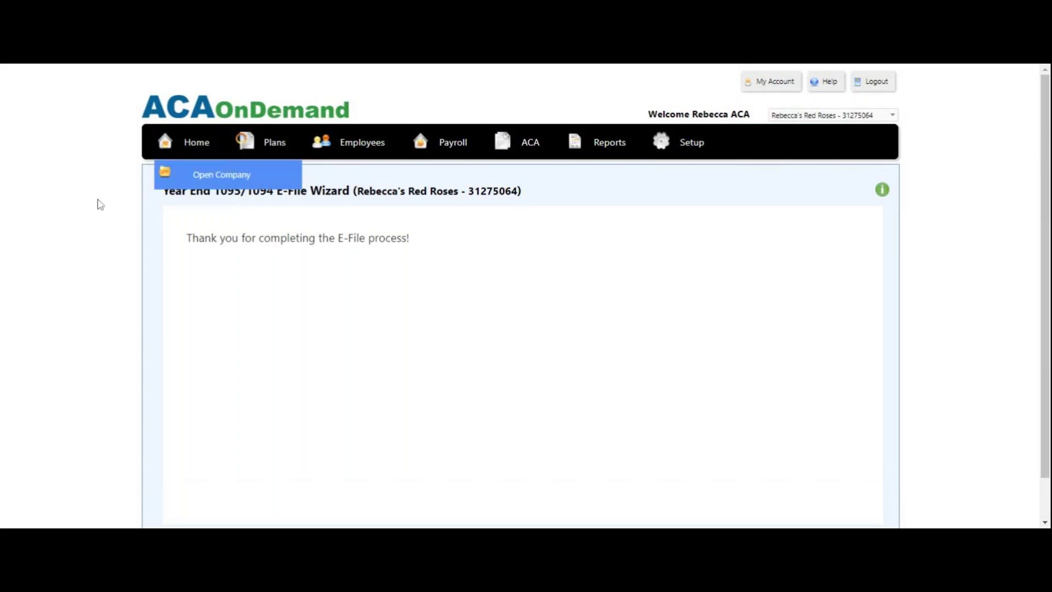